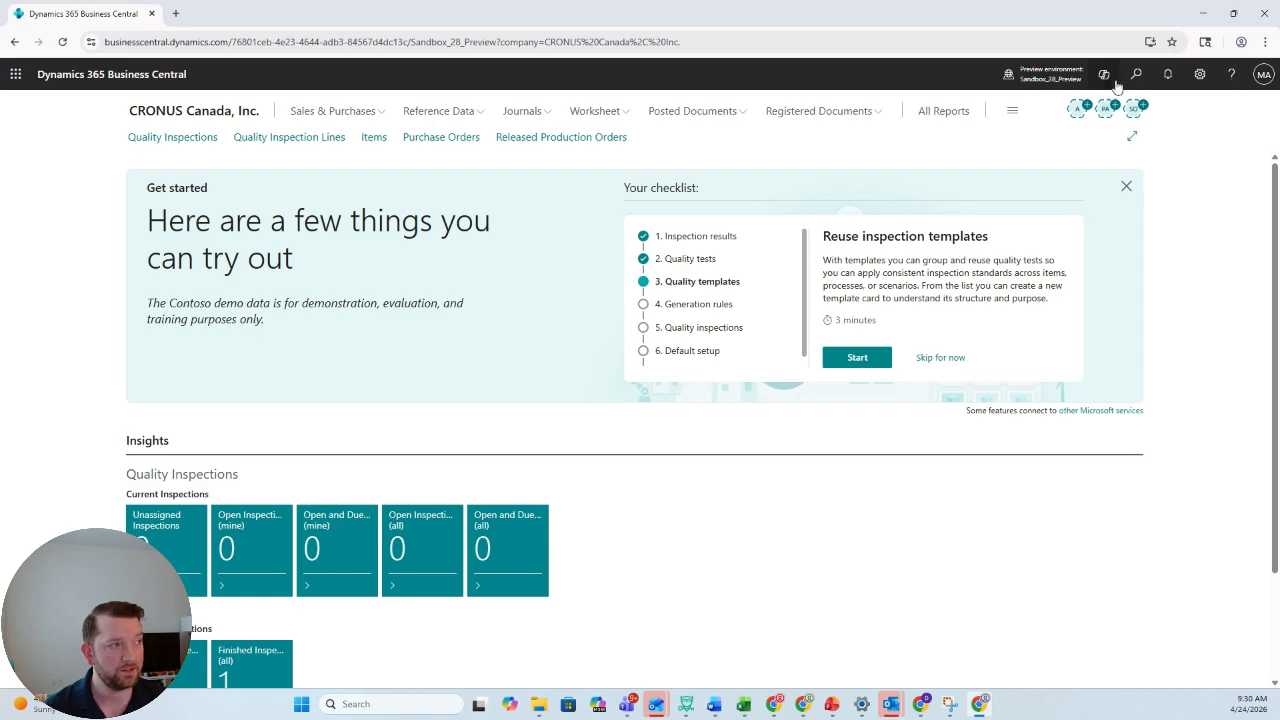
- Search for "quality temp" and open the Quality Inspection Templates list
left_click(1137, 75)
type("quality temp")
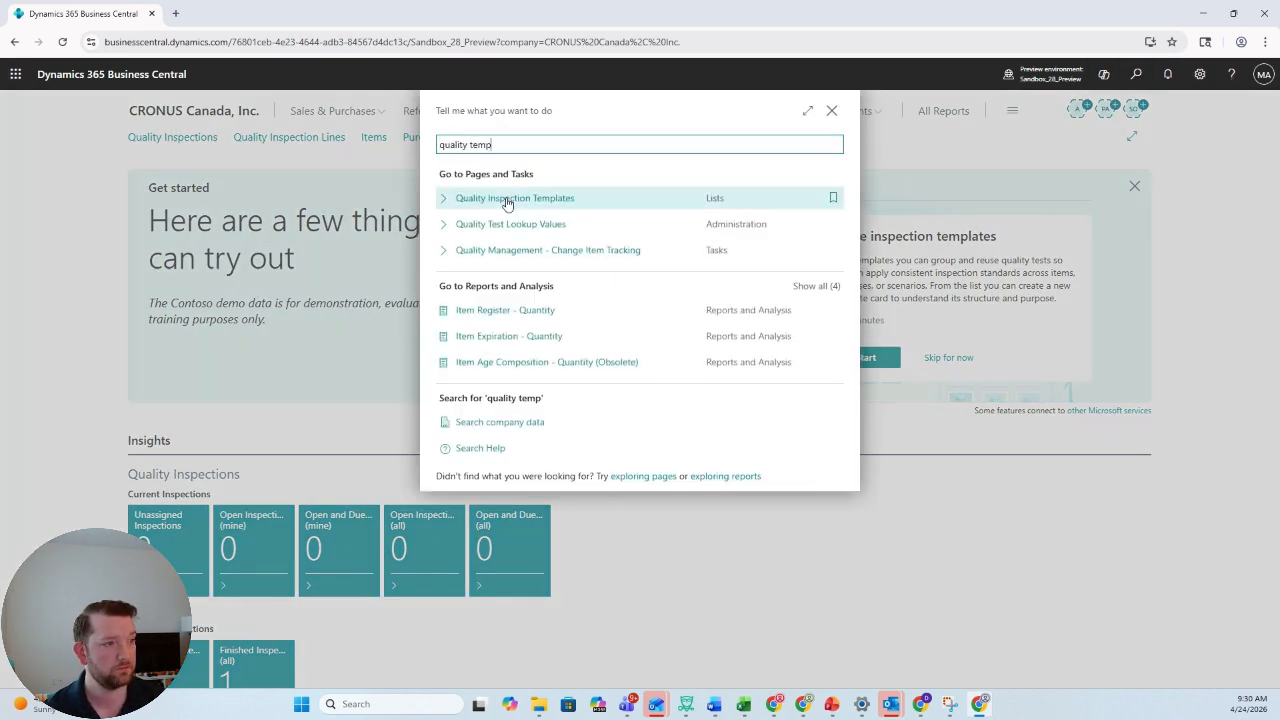
left_click(508, 201)
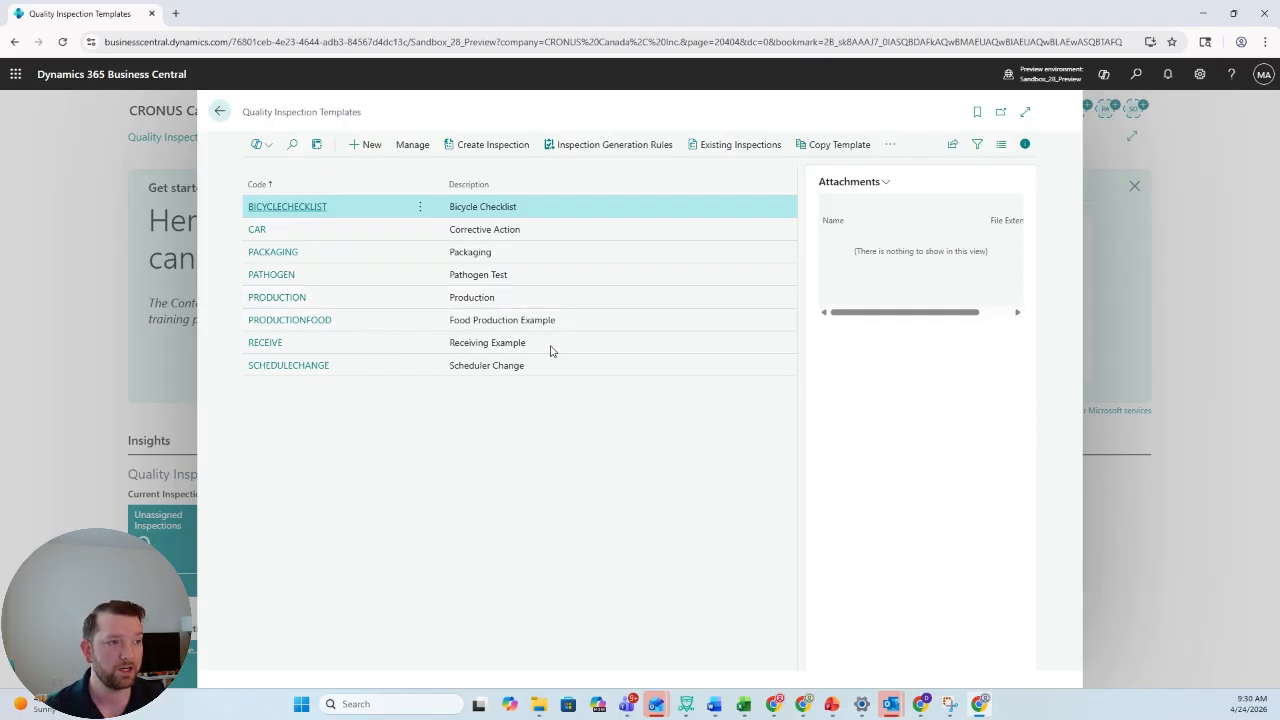
- Create a new quality inspection template with code KALREZ and description "Kalrez O-ring Inspection"
left_click(365, 147)
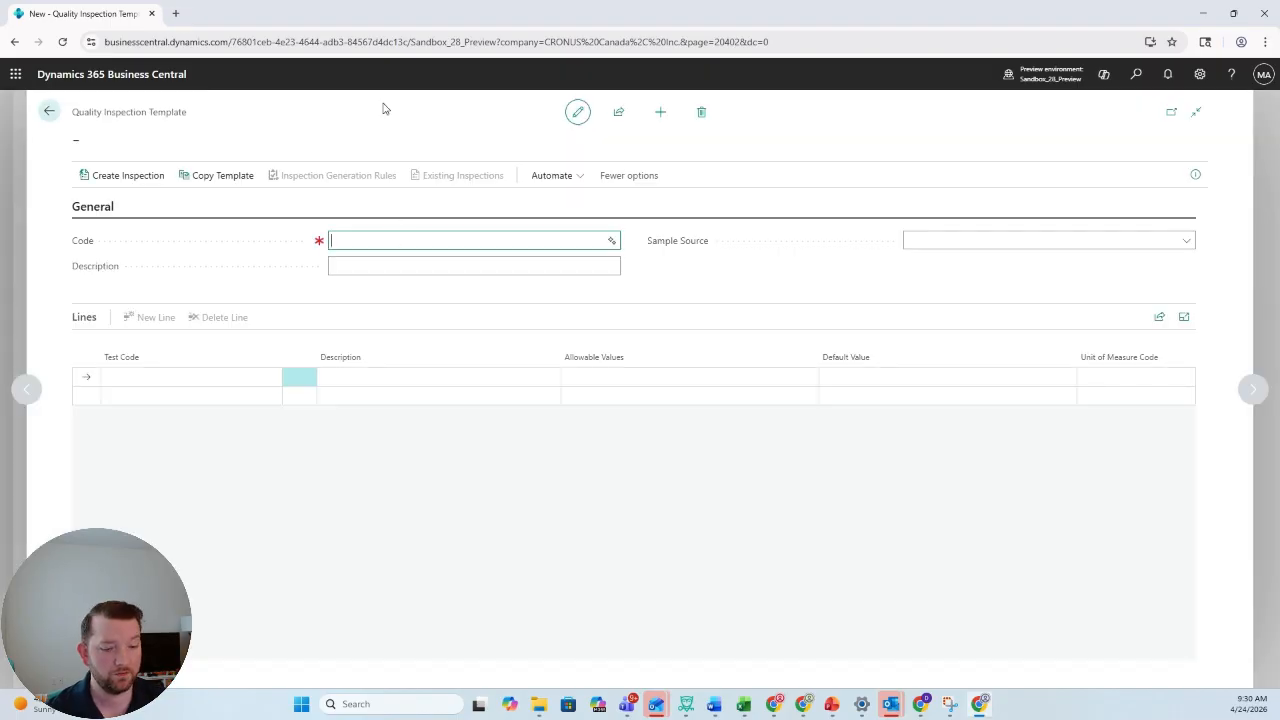
type("Kalrez")
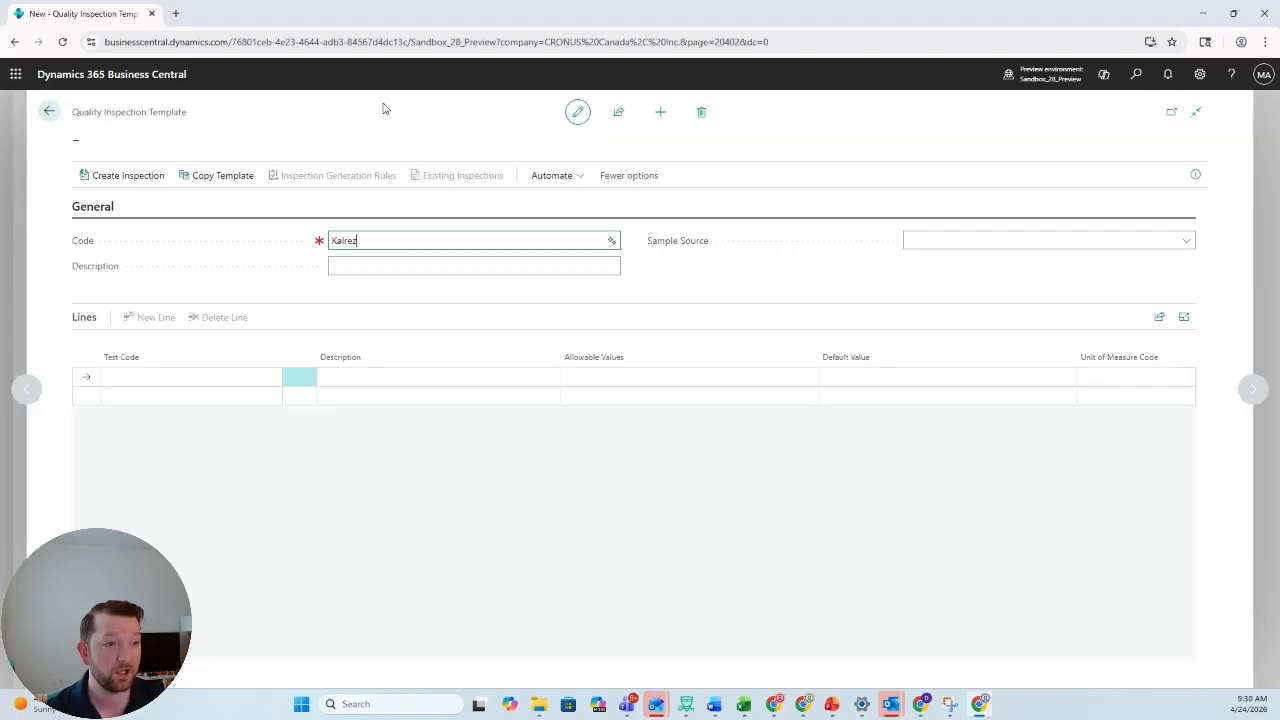
key("Tab")
type("Kalr")
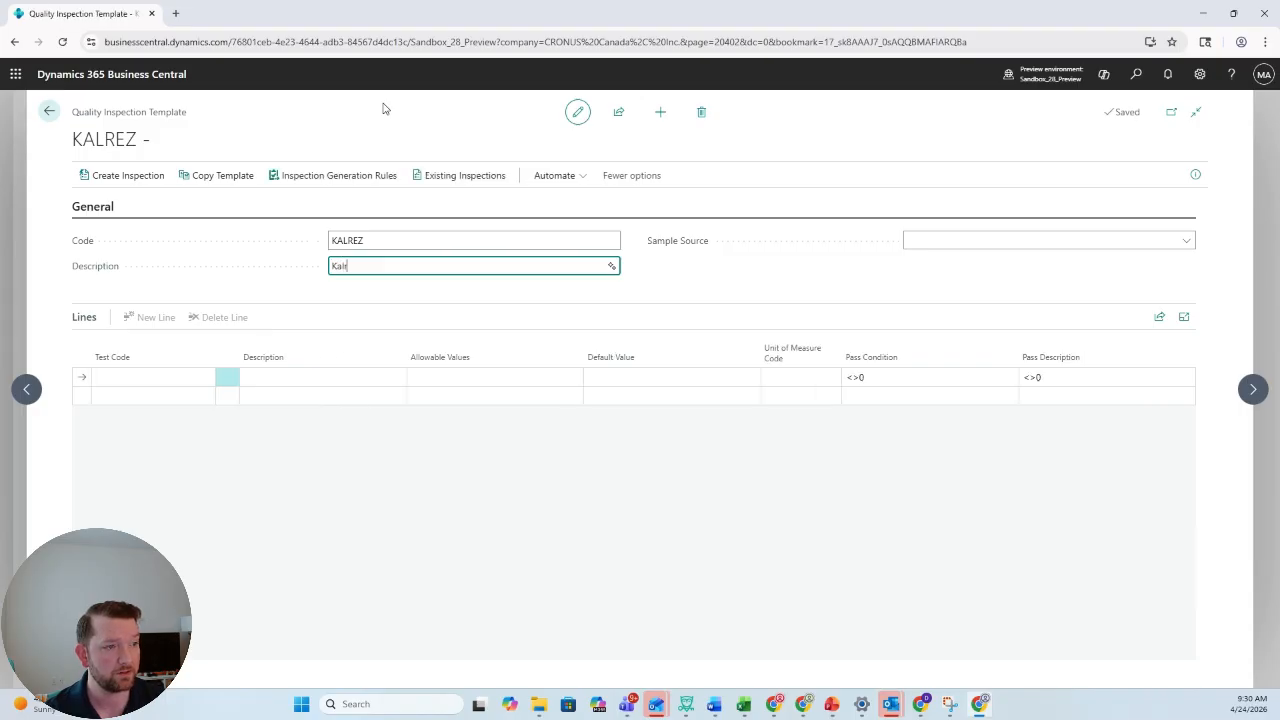
type("ez O-ring (")
type("nsep")
key("BackSpace")
type("spection")
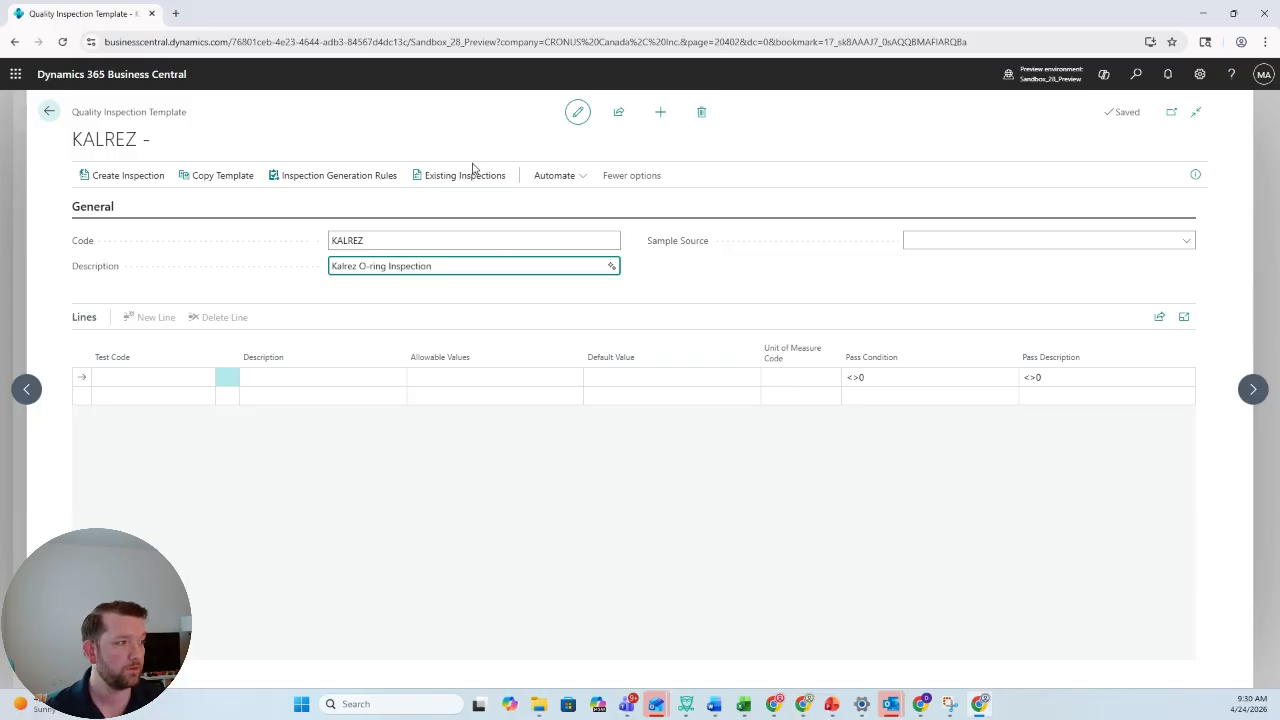
key("Tab")
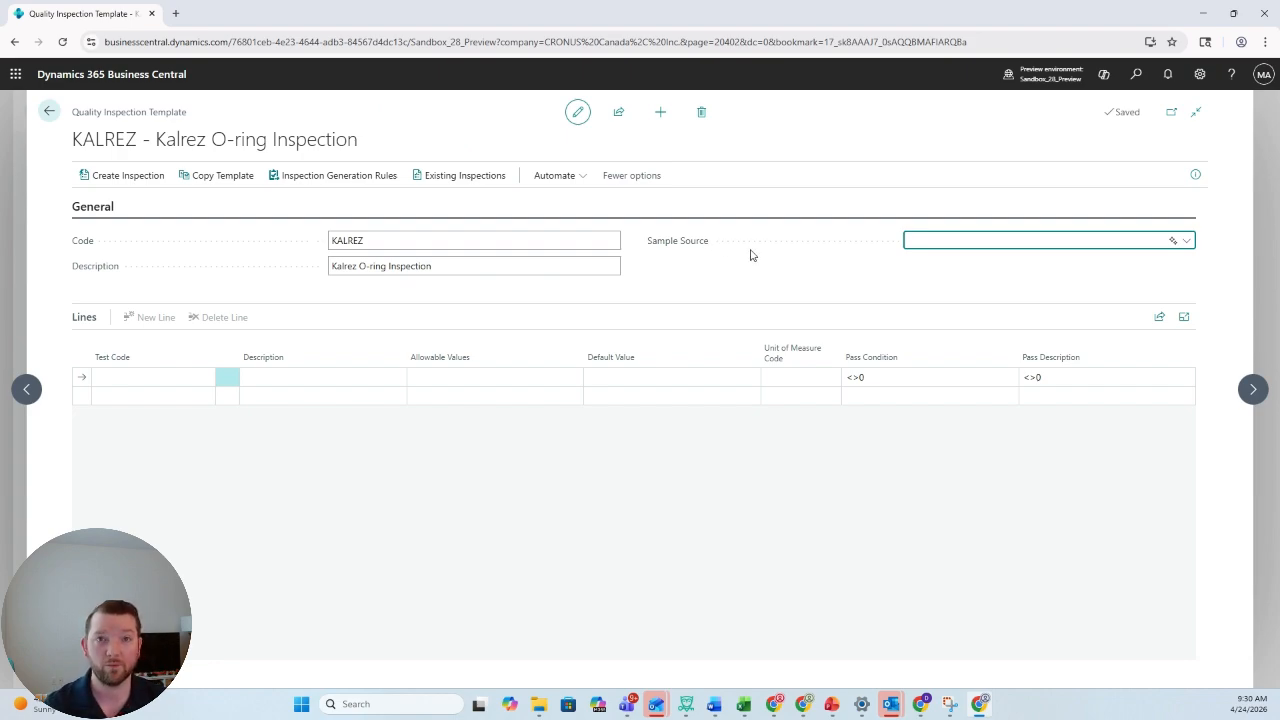
- Set the template's sample source to Fixed Quantity with a sample amount of 10
left_click(988, 248)
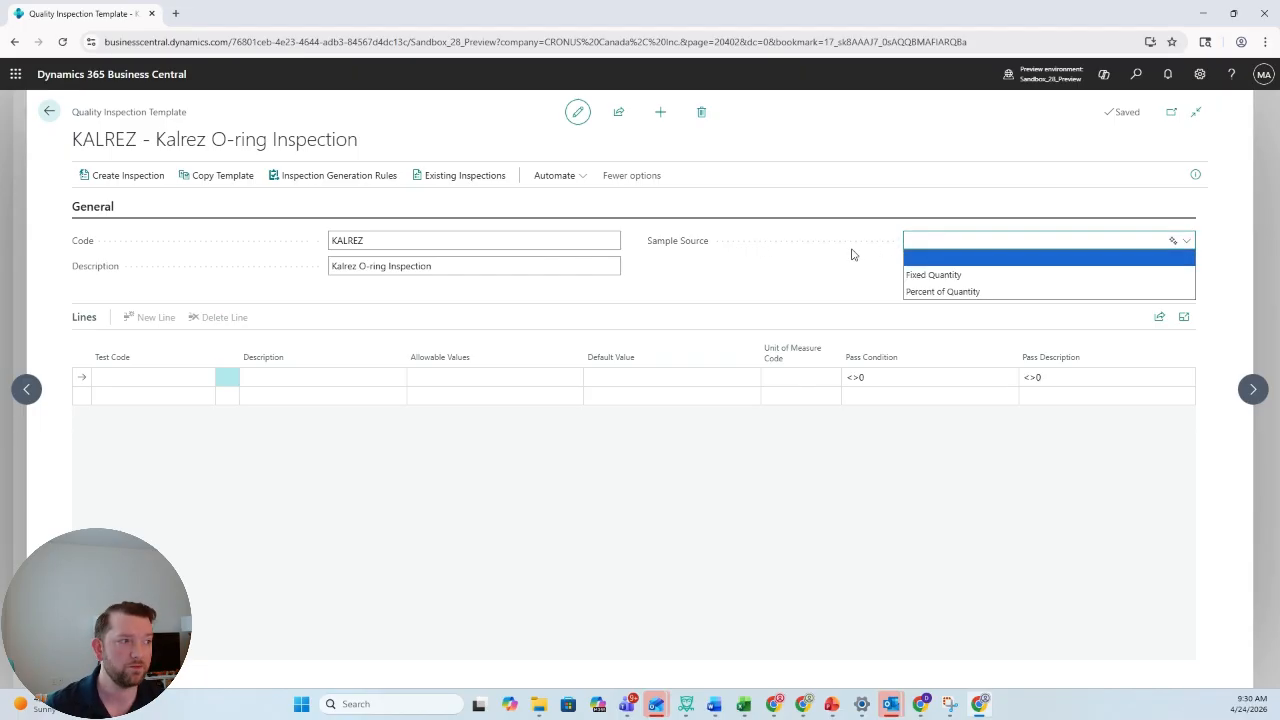
left_click(951, 274)
left_click(977, 268)
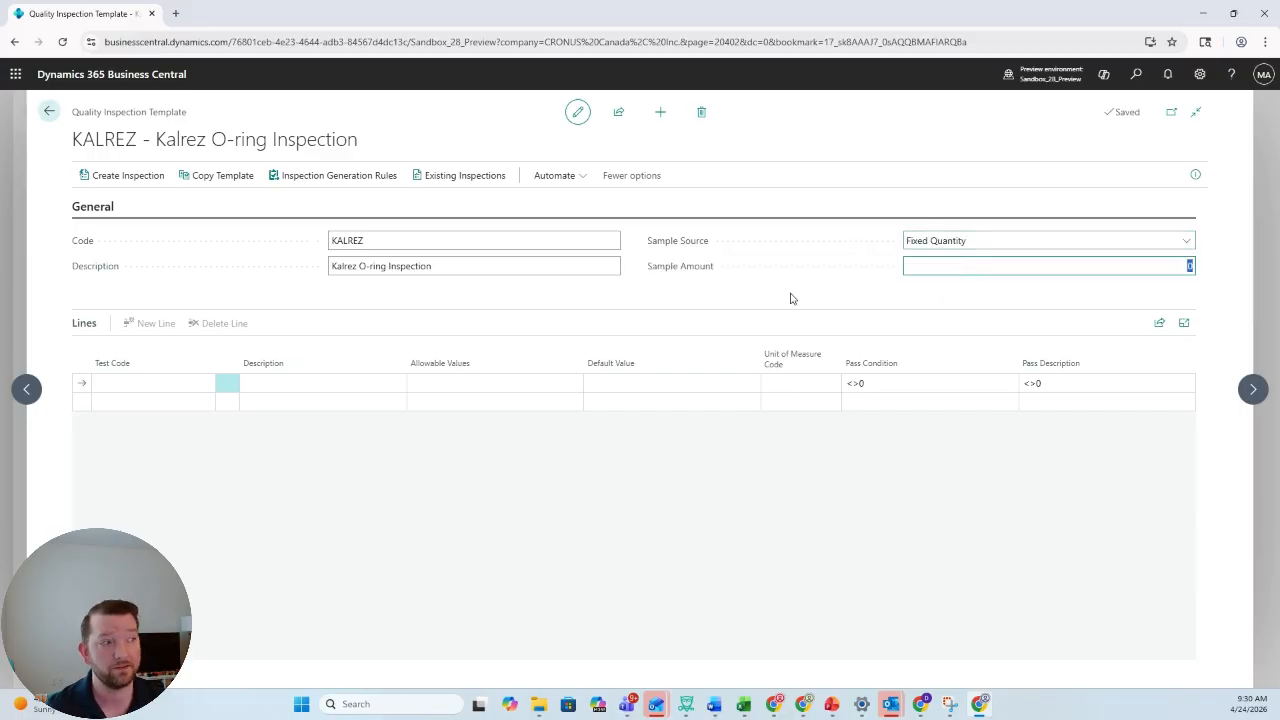
type("10")
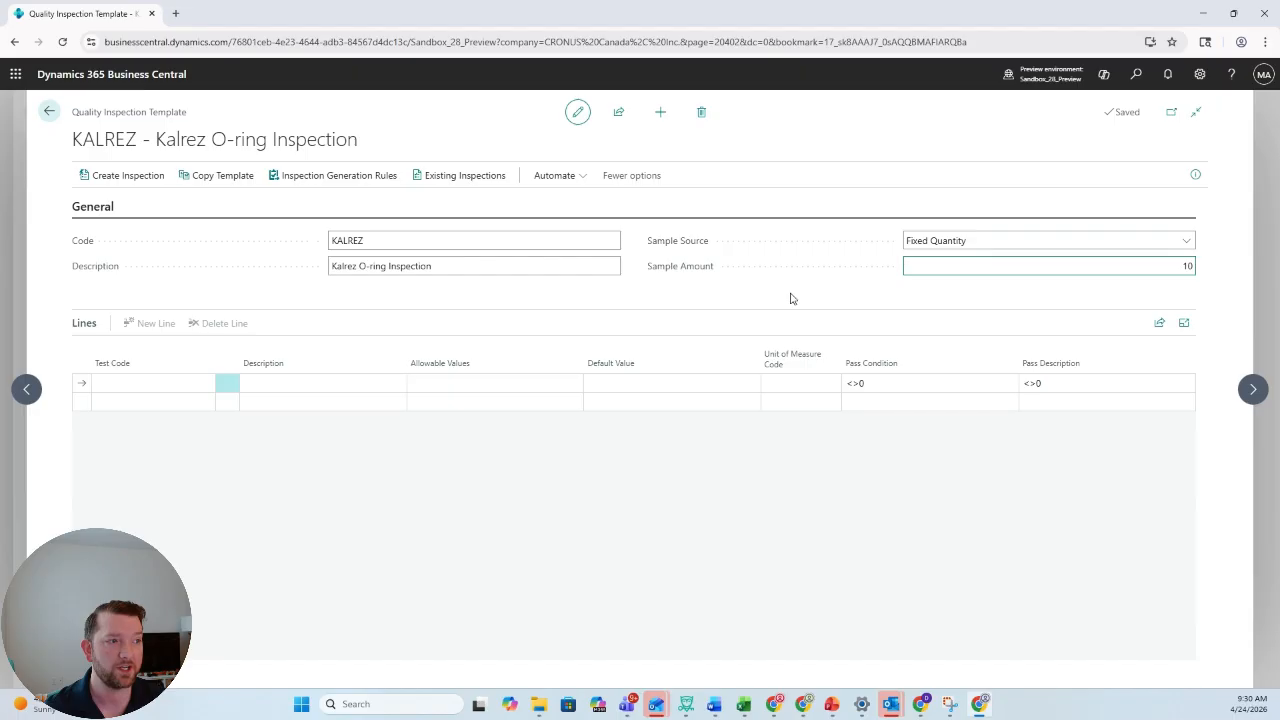
key("Tab")
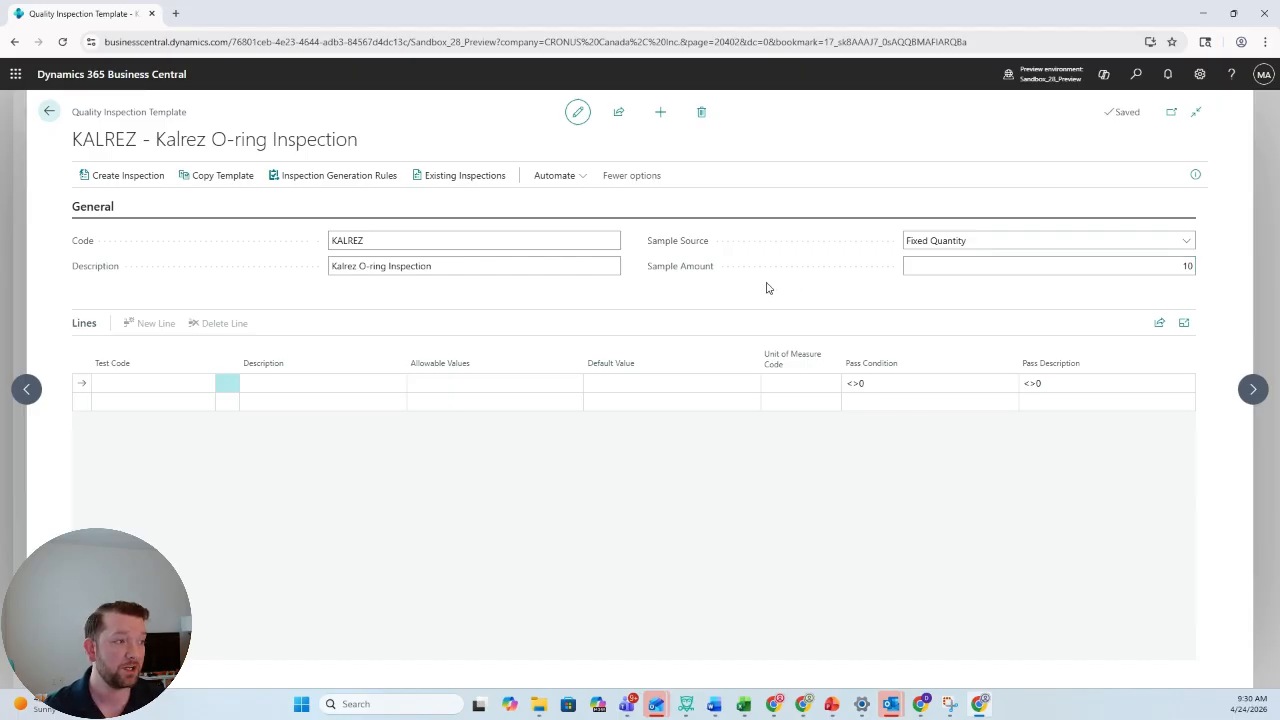
left_click(1025, 243)
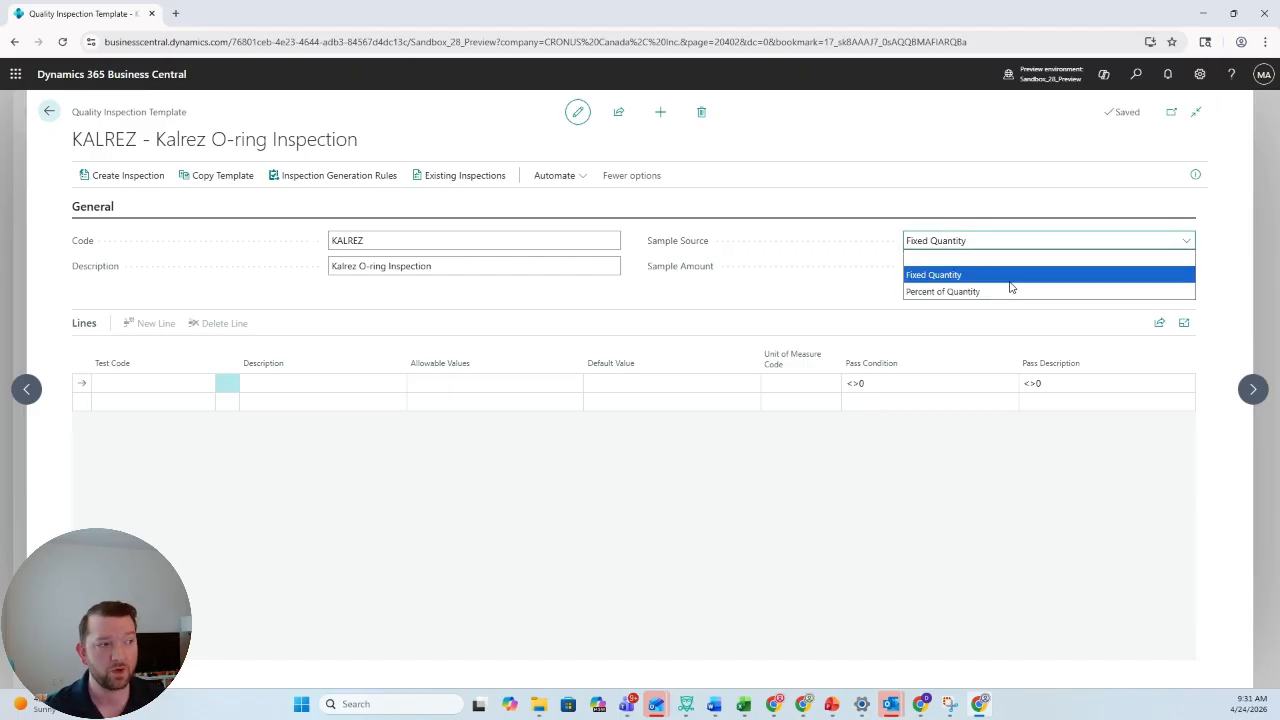
left_click(850, 291)
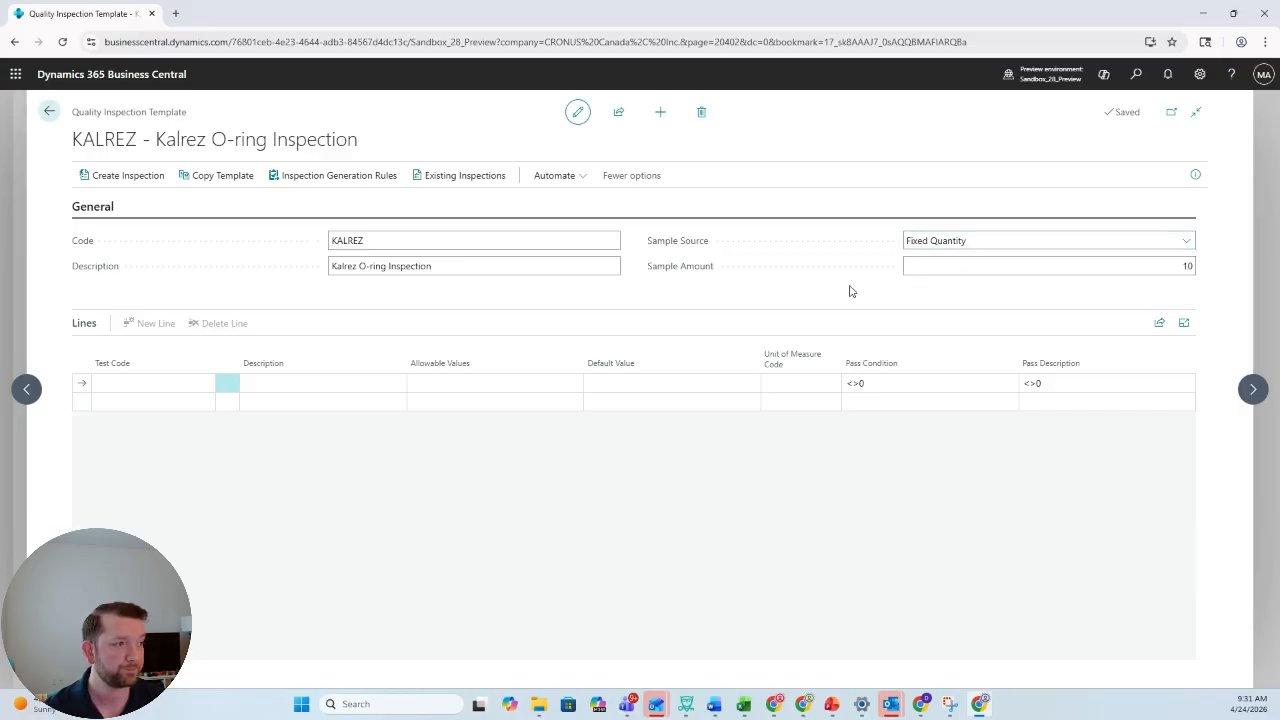
- Add the KALREZ-COLOR test as the first line of the template
left_click(147, 386)
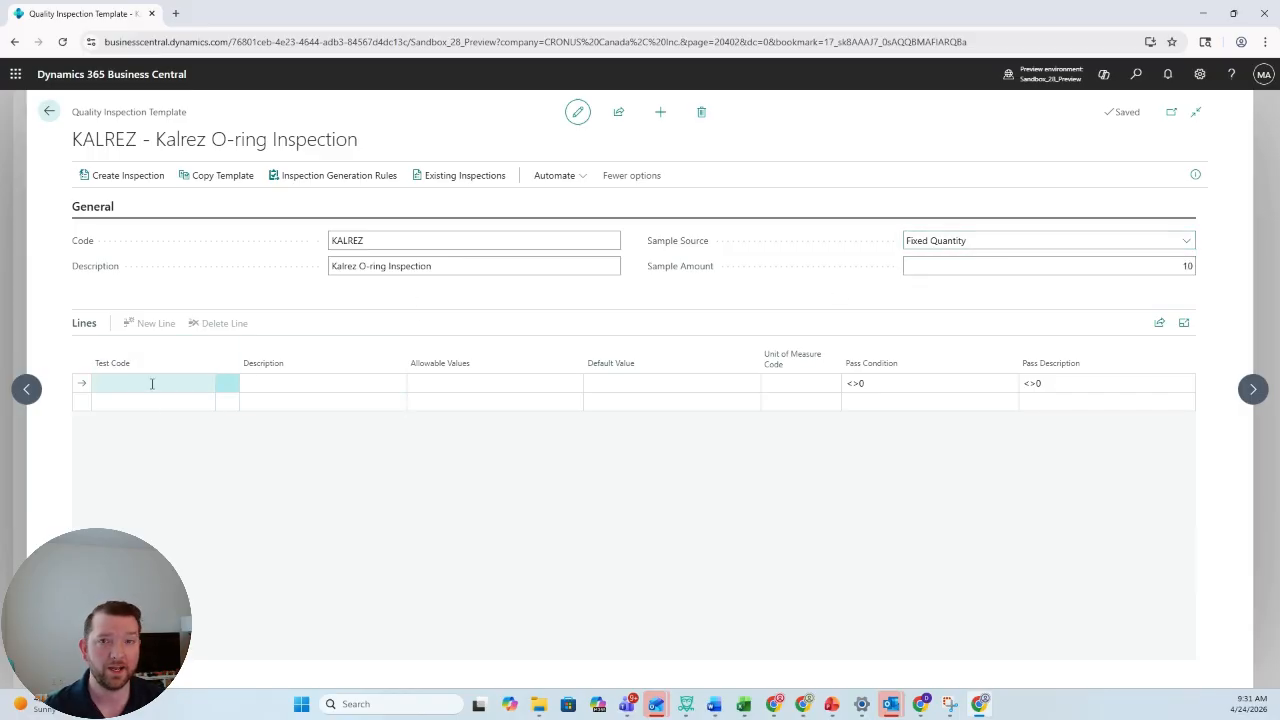
left_click(152, 383)
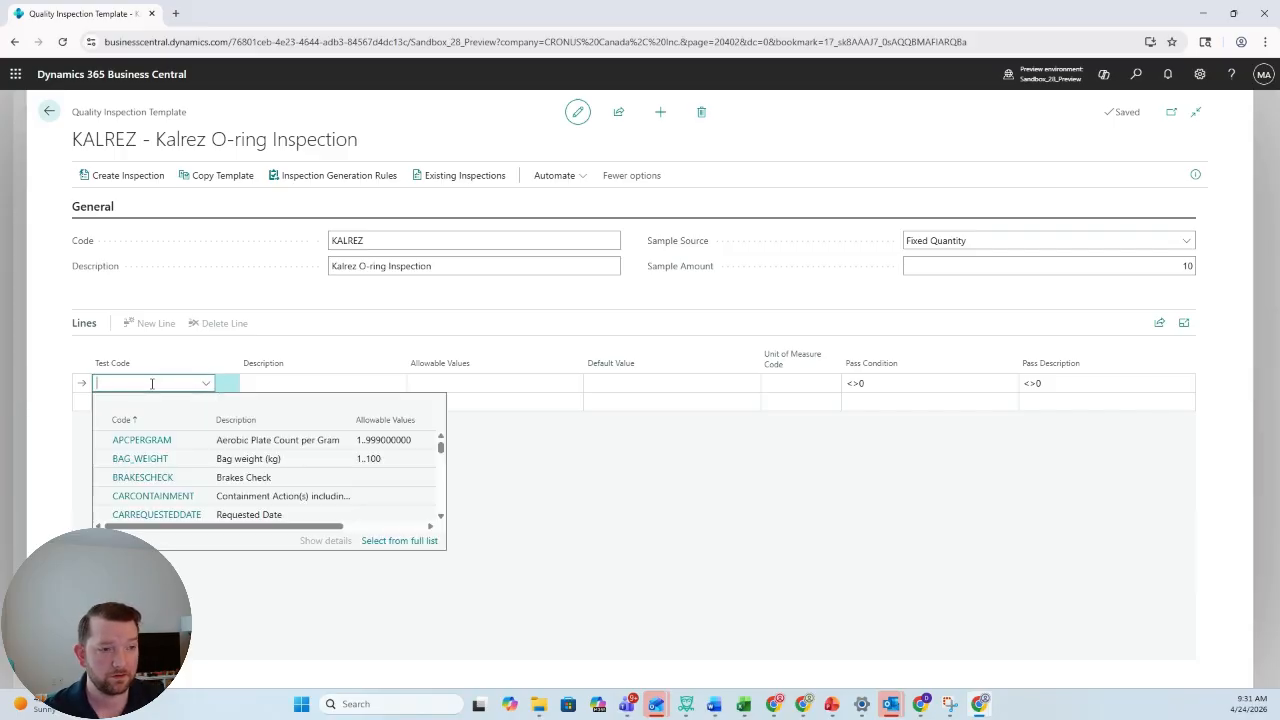
type("kalr")
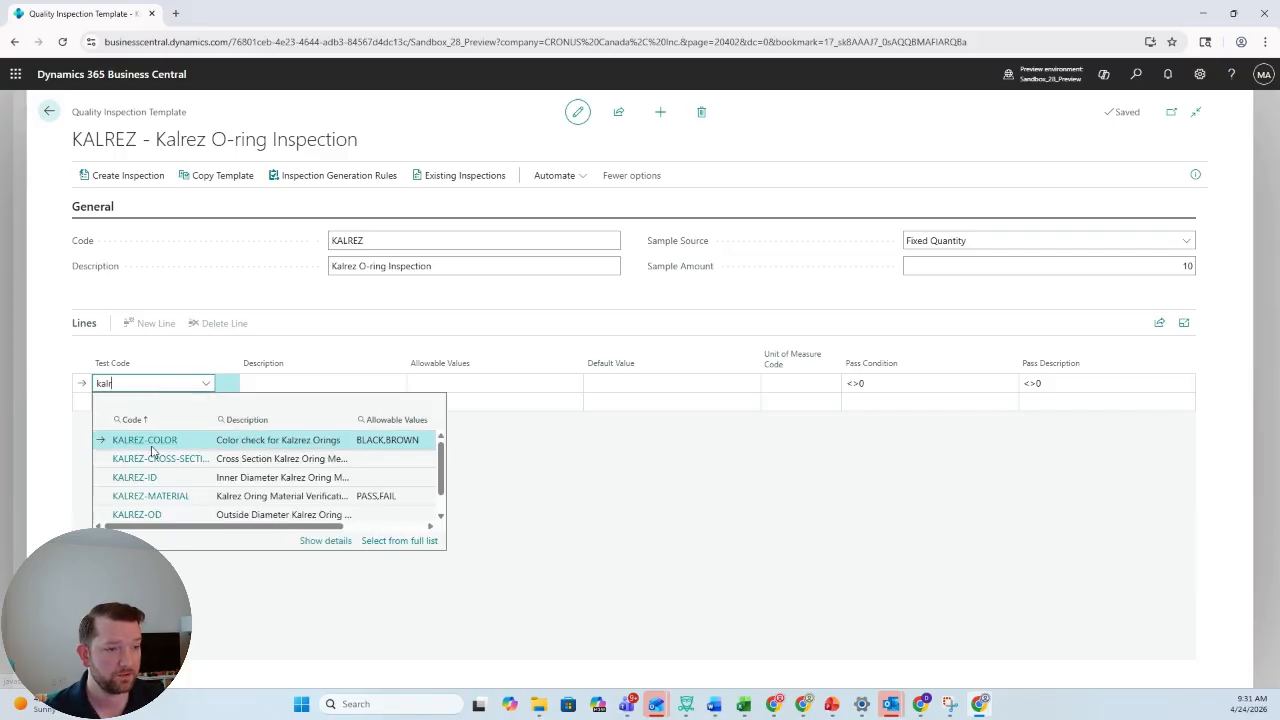
left_click(151, 446)
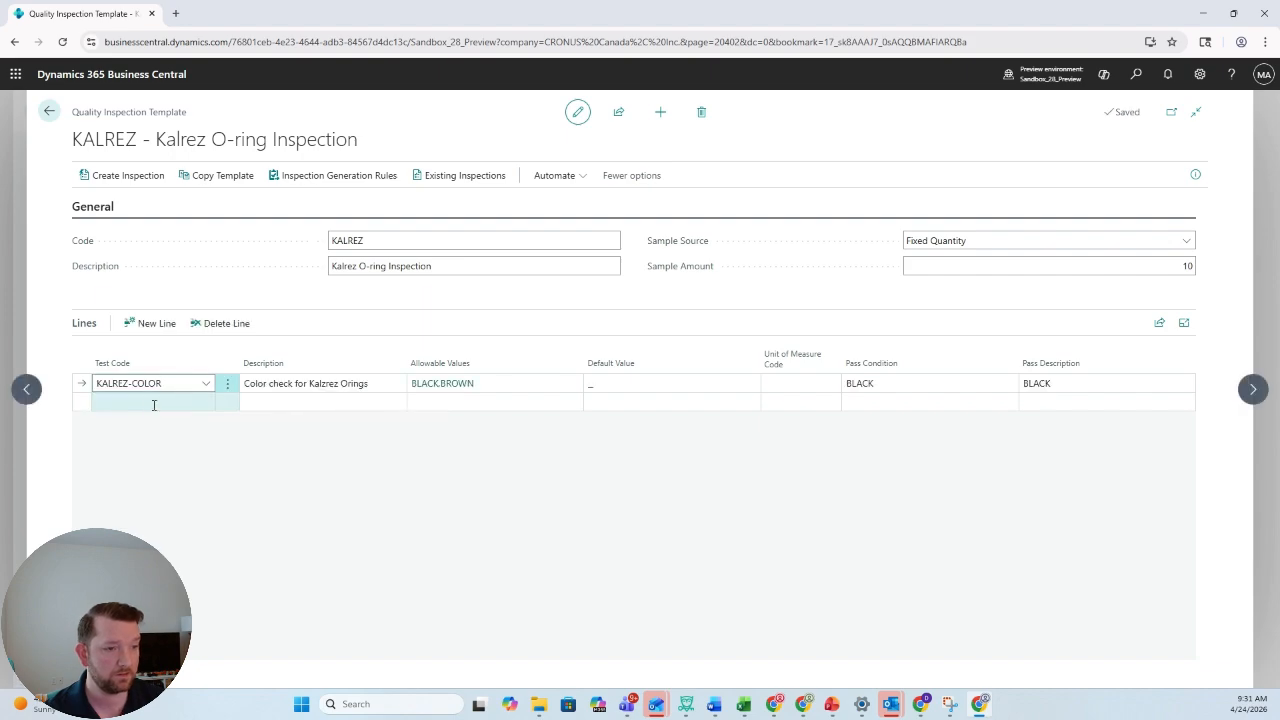
- Add the KALREZ-CROSS-SECTION and KALREZ-ID tests as the second and third template lines
left_click(154, 404)
type("kalrez")
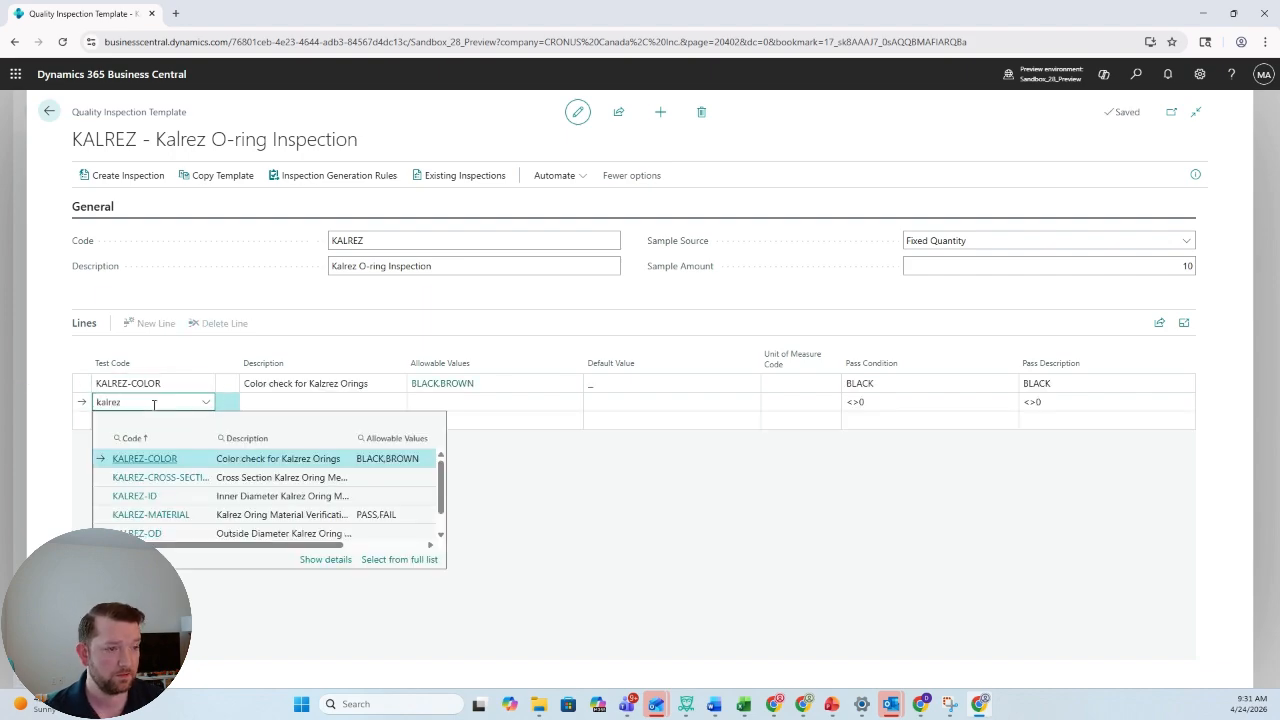
left_click(166, 478)
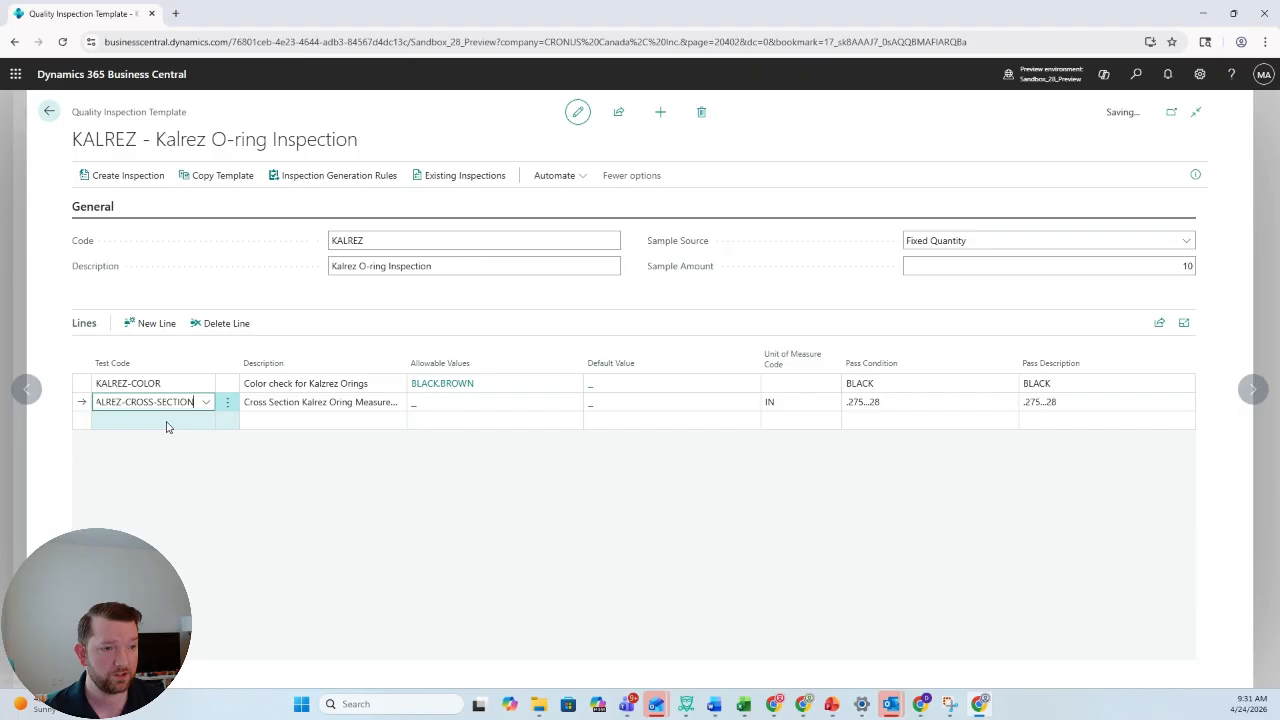
left_click(167, 427)
type("kalrez")
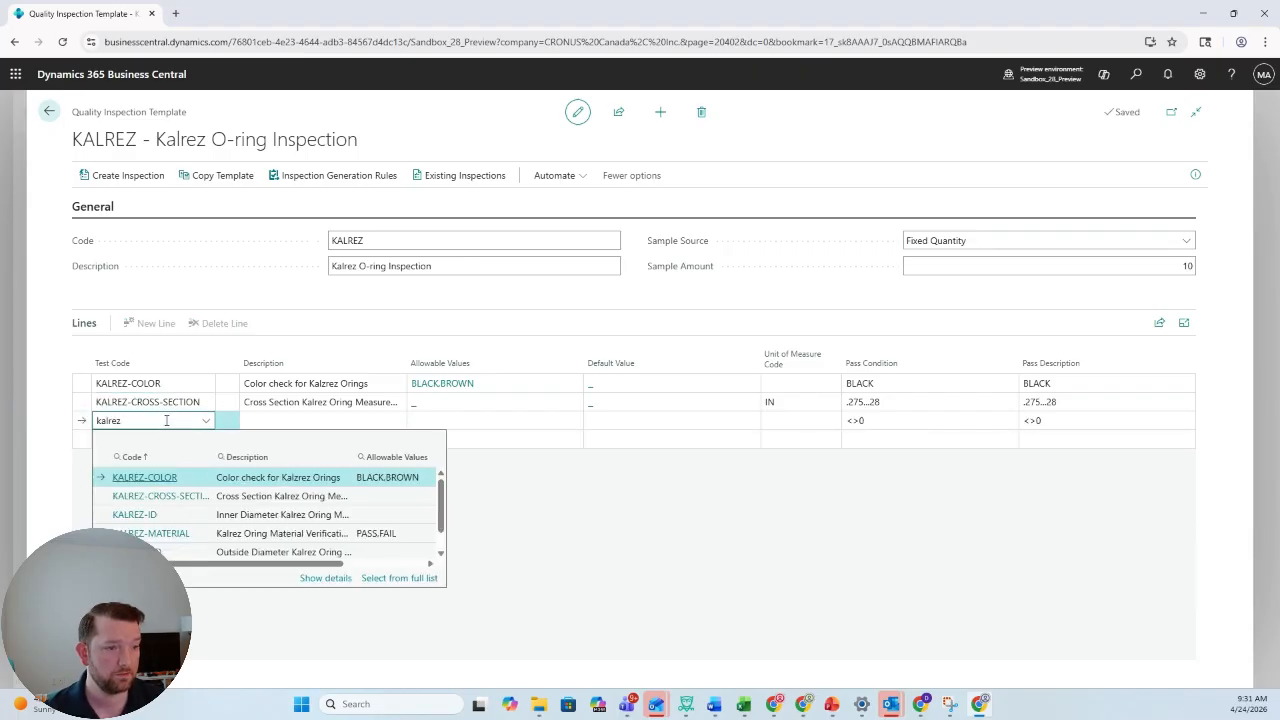
left_click(168, 514)
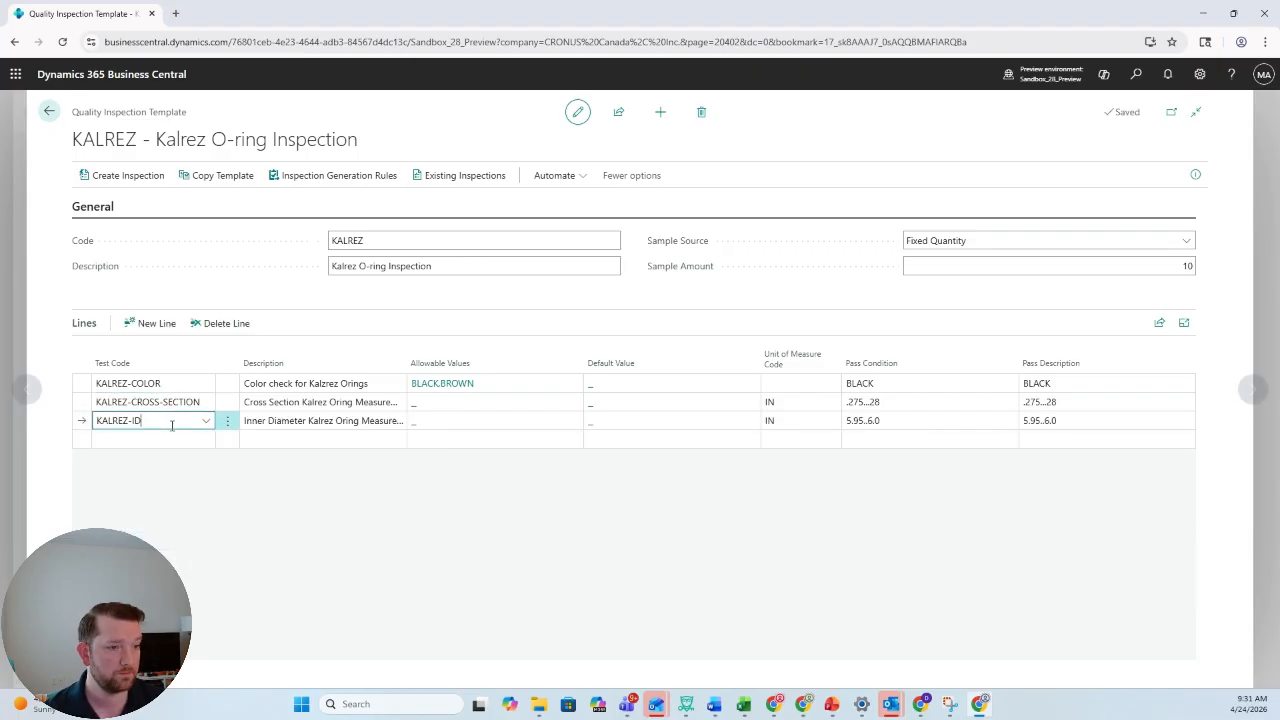
- Add the outside diameter test KALREZ-OD as the fourth template line
left_click(160, 441)
type("kar")
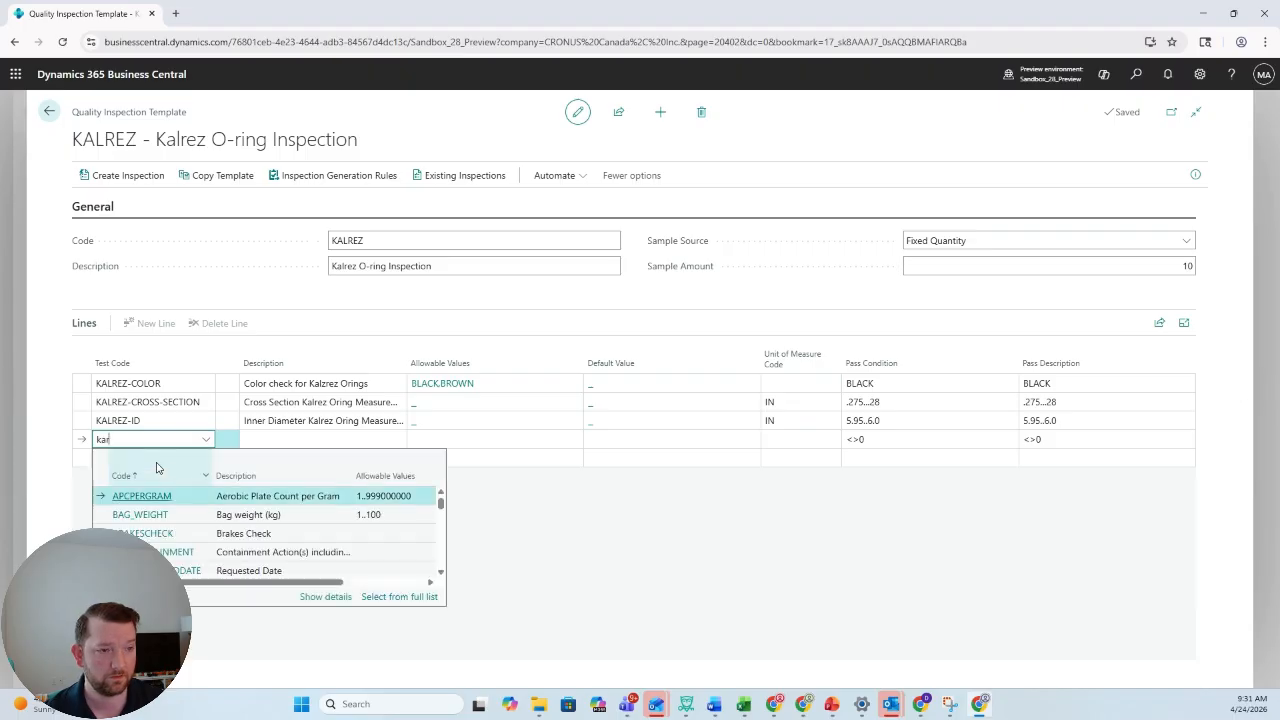
key("BackSpace")
type("l")
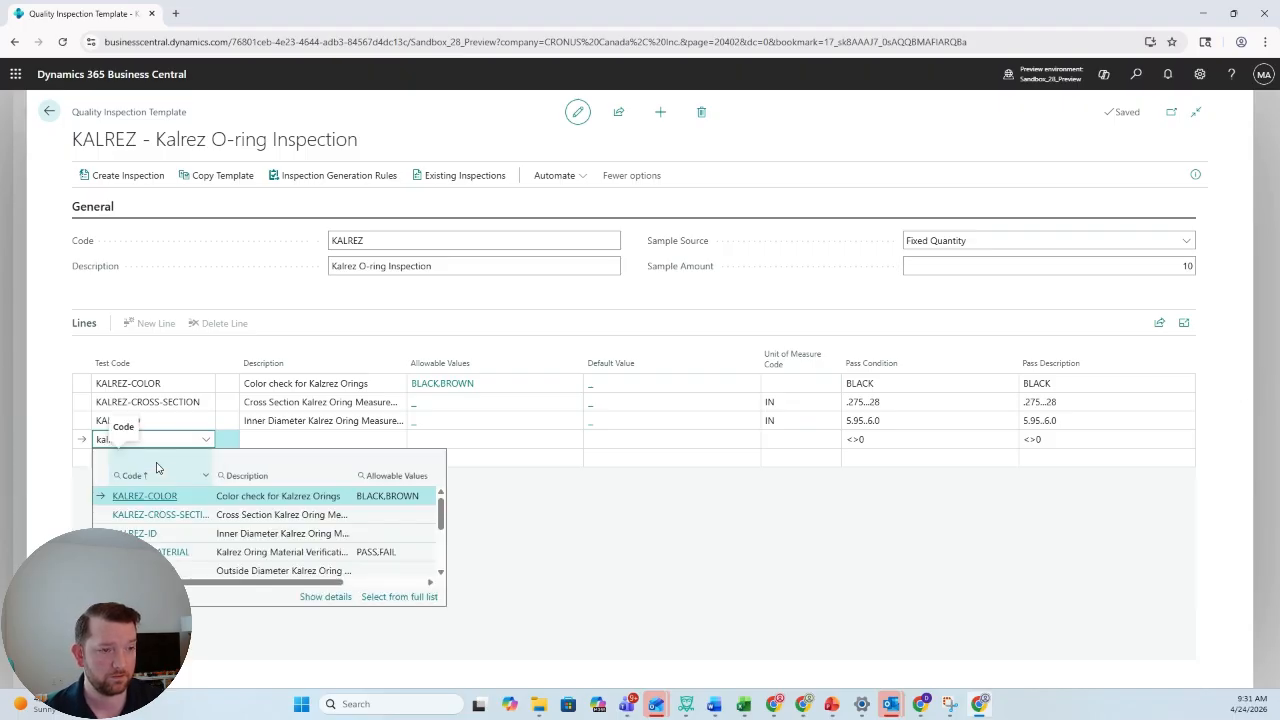
type("re")
key("Down")
key("Down")
key("Down")
key("Down")
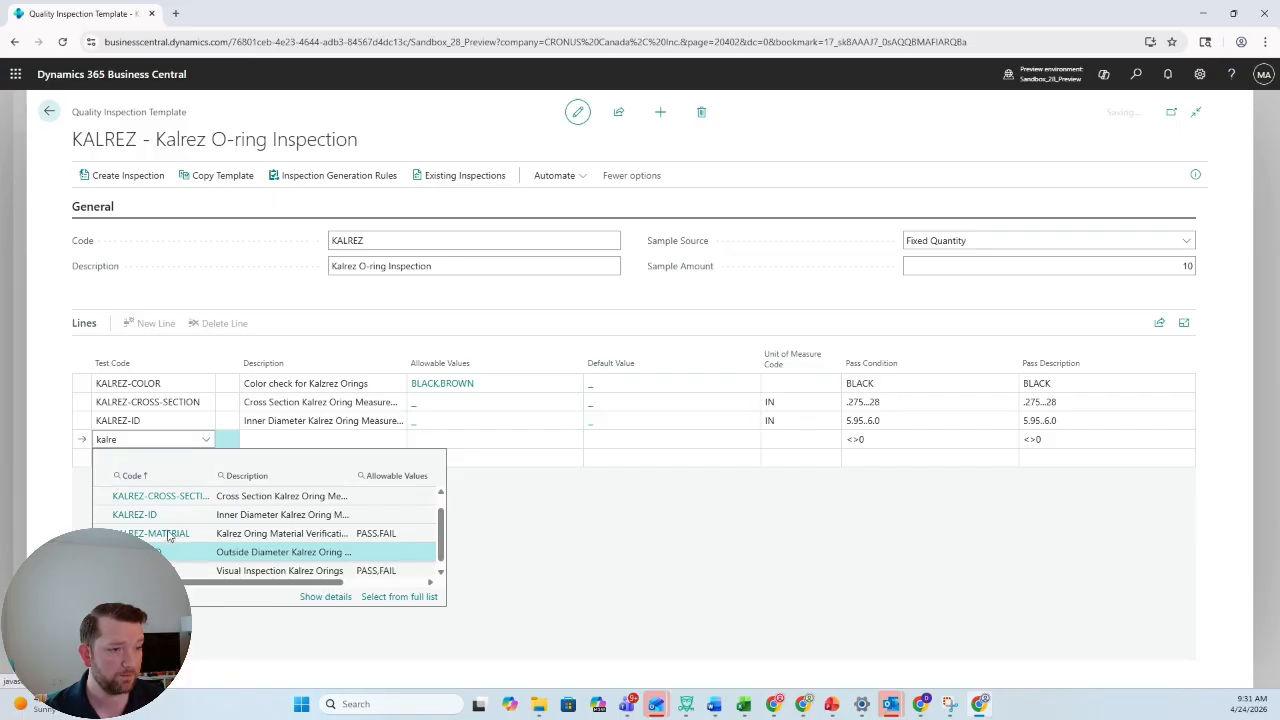
key("Return")
- Add the material verification test KALREZ-MATERIAL as the fifth template line
key("Down")
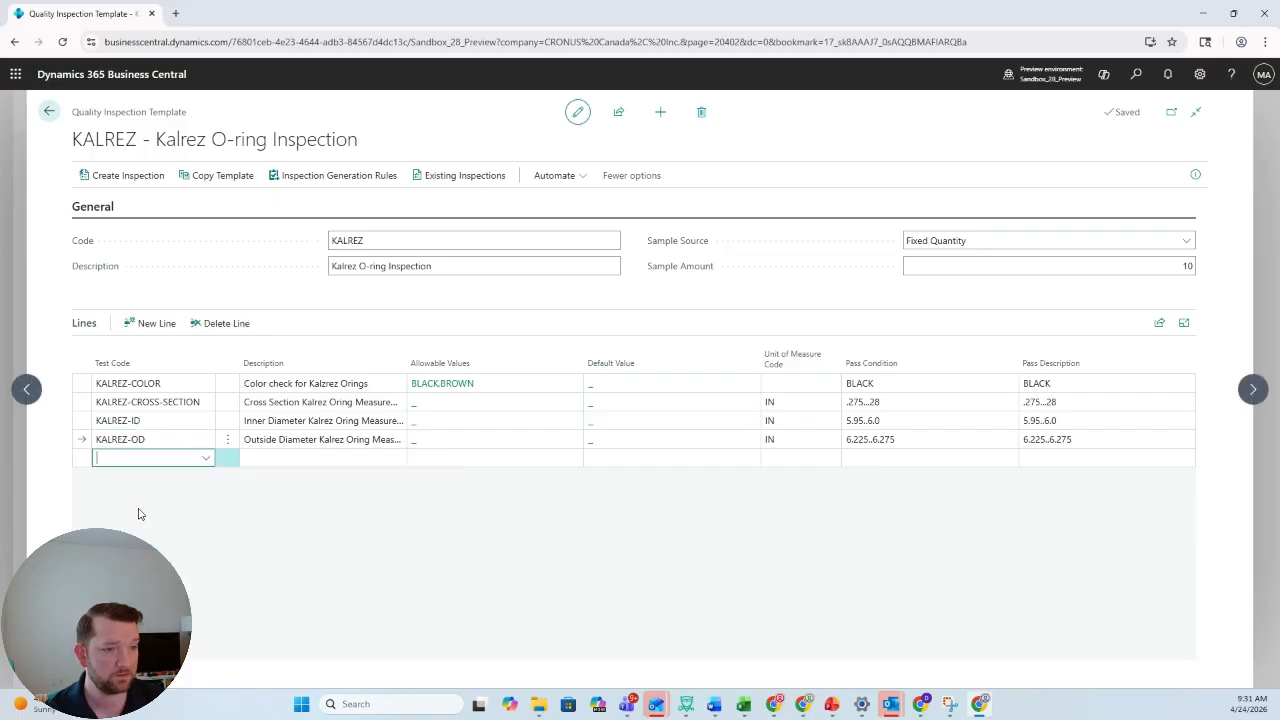
type("kalre")
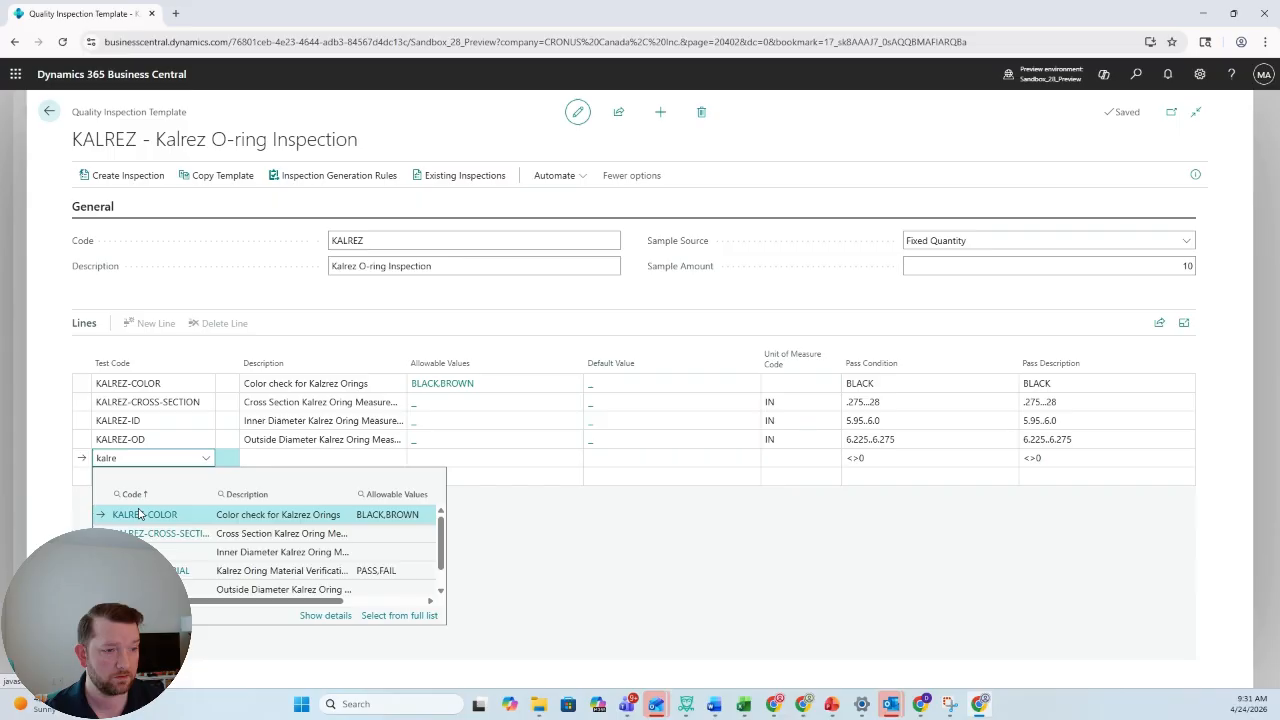
key("Down")
key("Down")
key("Down")
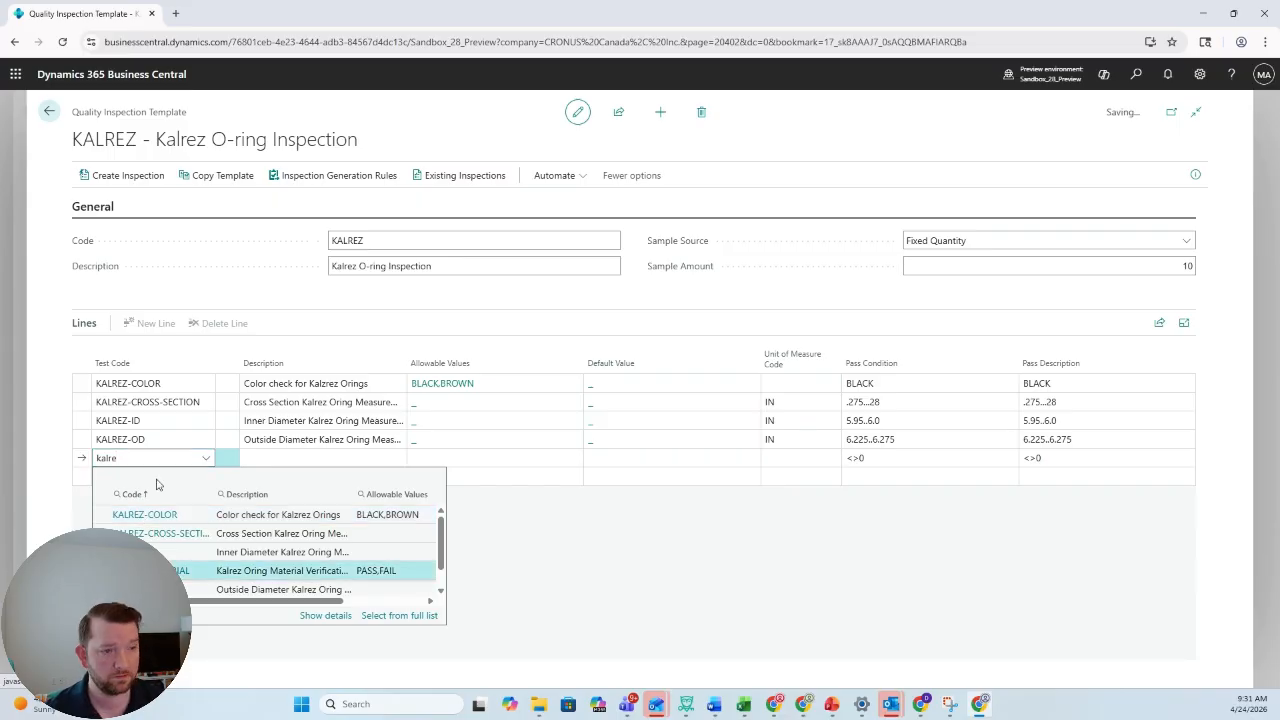
key("Return")
- Add the visual inspection test KALREZ-VISUAL as the sixth template line
left_click(147, 478)
type("kalrez")
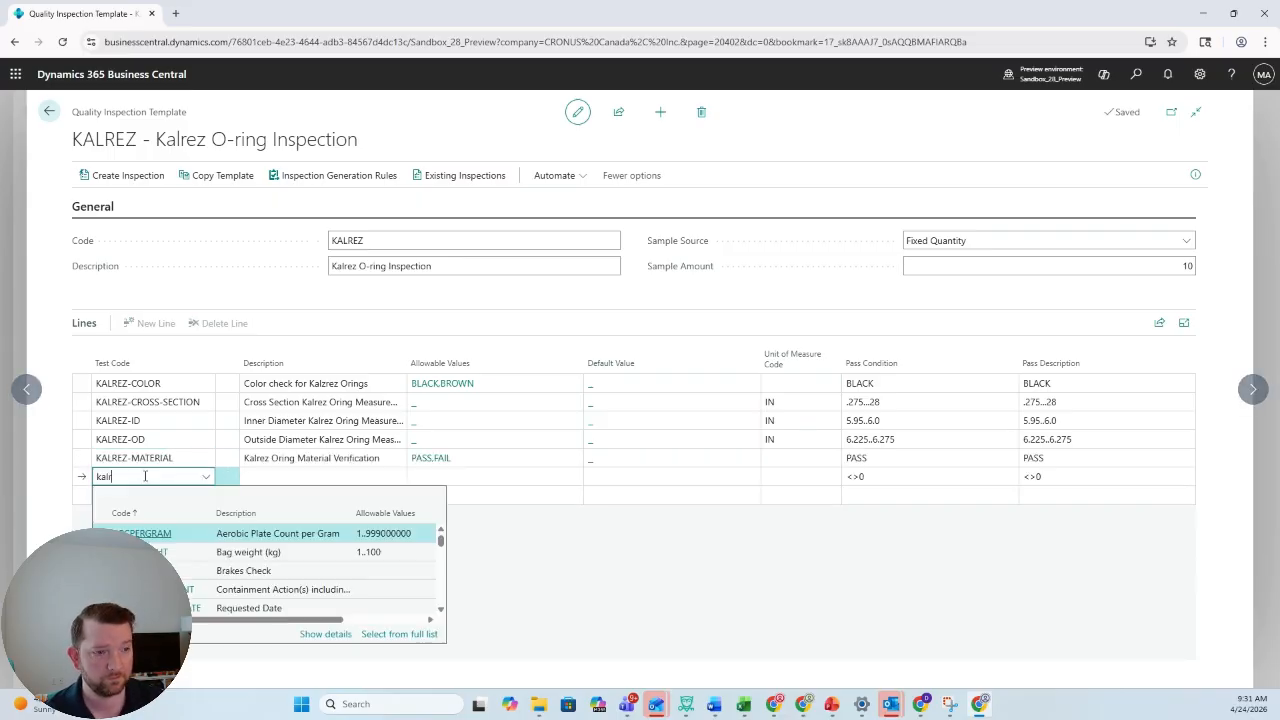
key("Down")
key("Down")
key("Down")
key("Down")
key("Down")
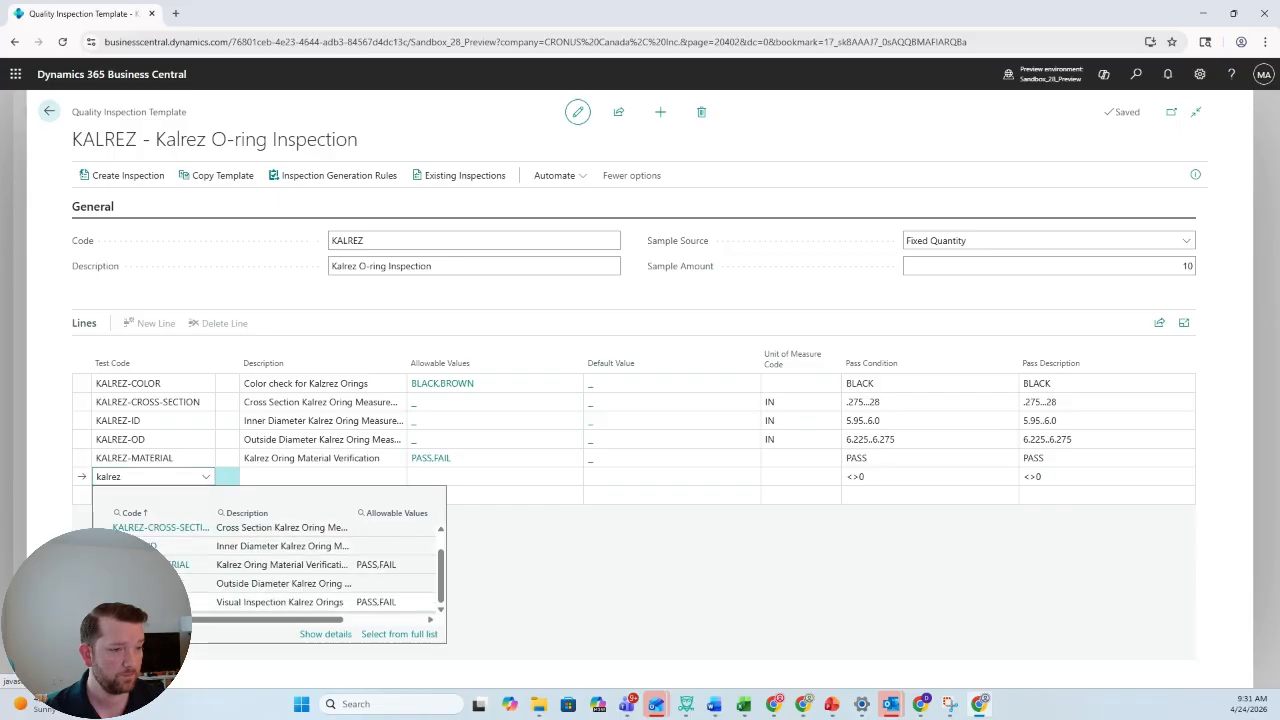
key("Return")
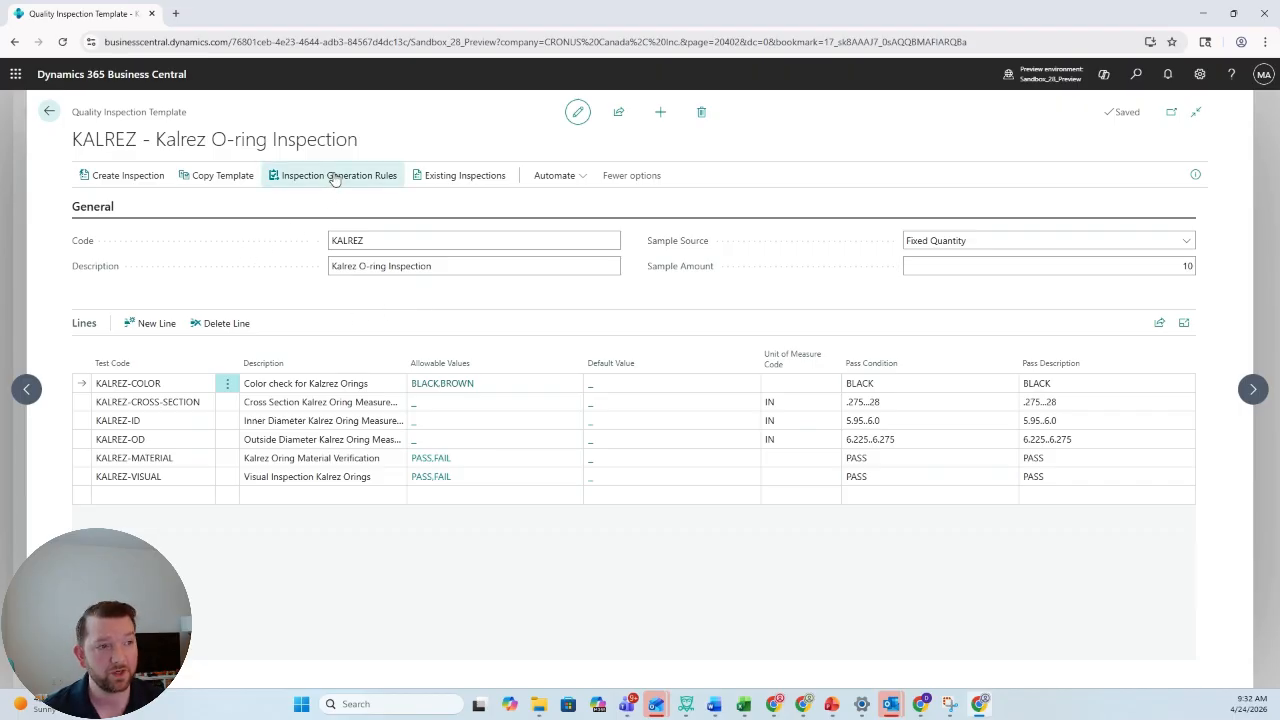
- Close the template and the templates list, and open the Quality Inspection Generation Rules list by searching for "generation"
left_click(49, 111)
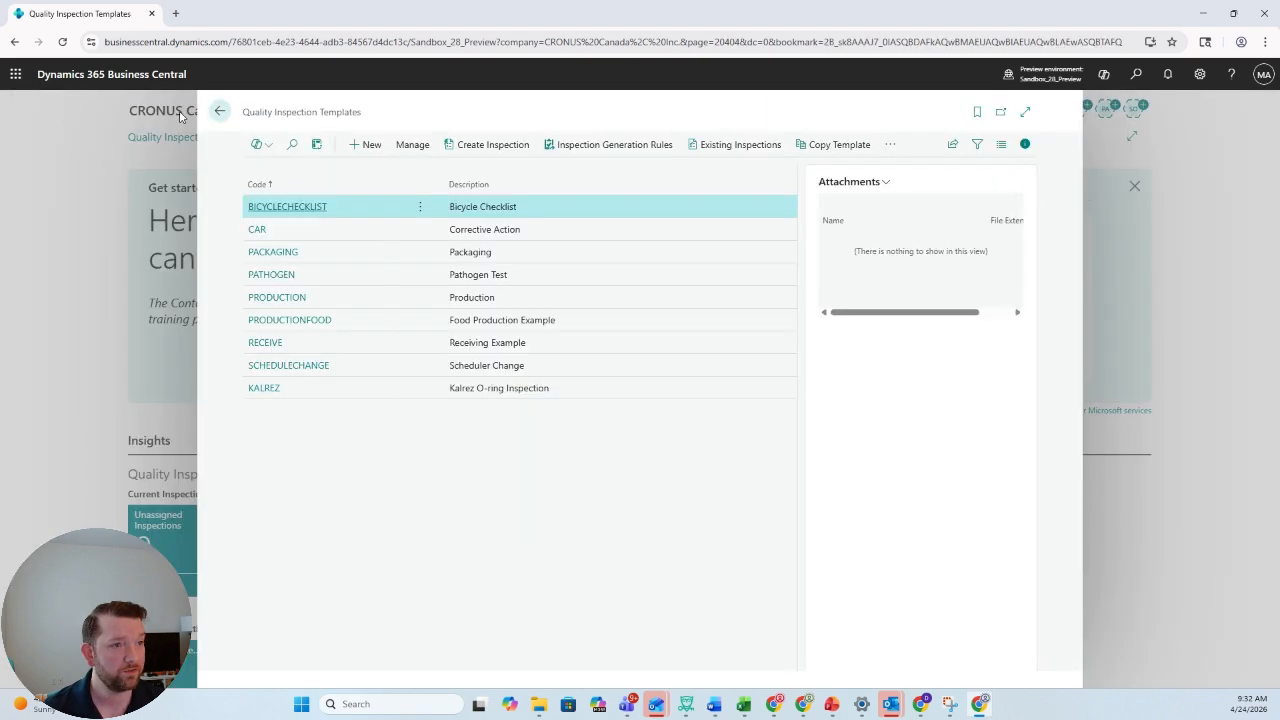
key("Escape")
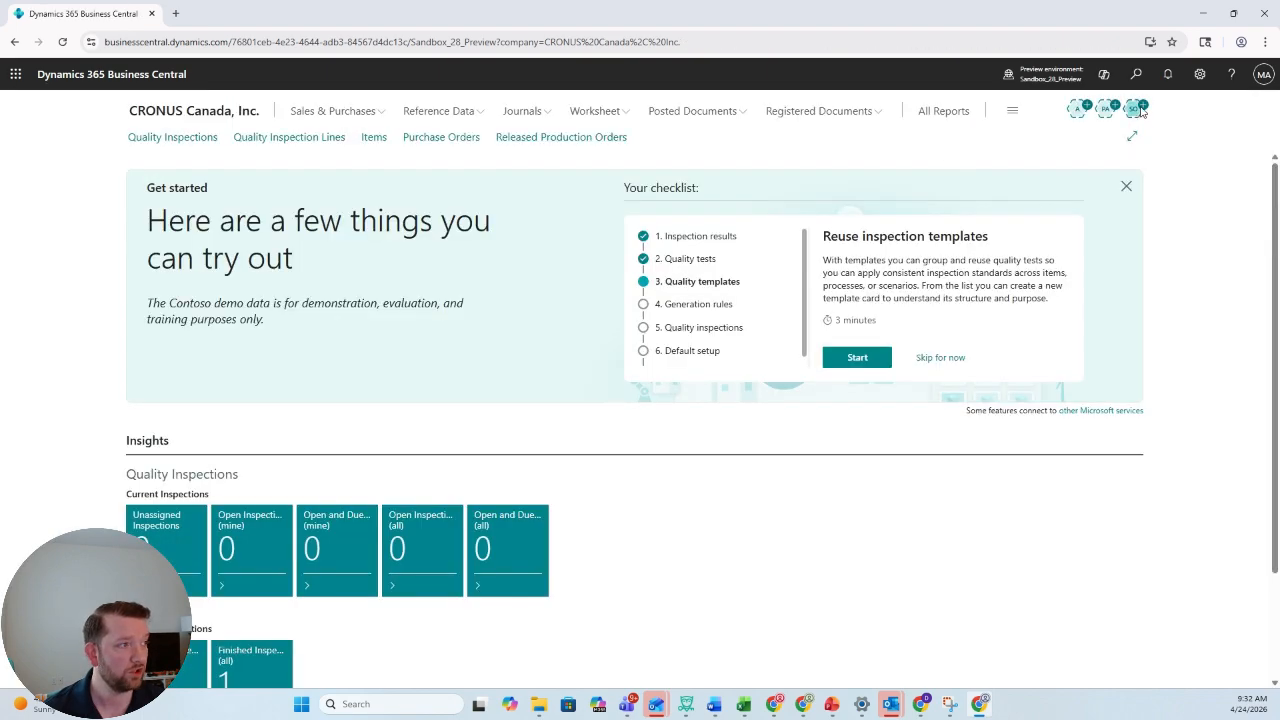
left_click(1136, 74)
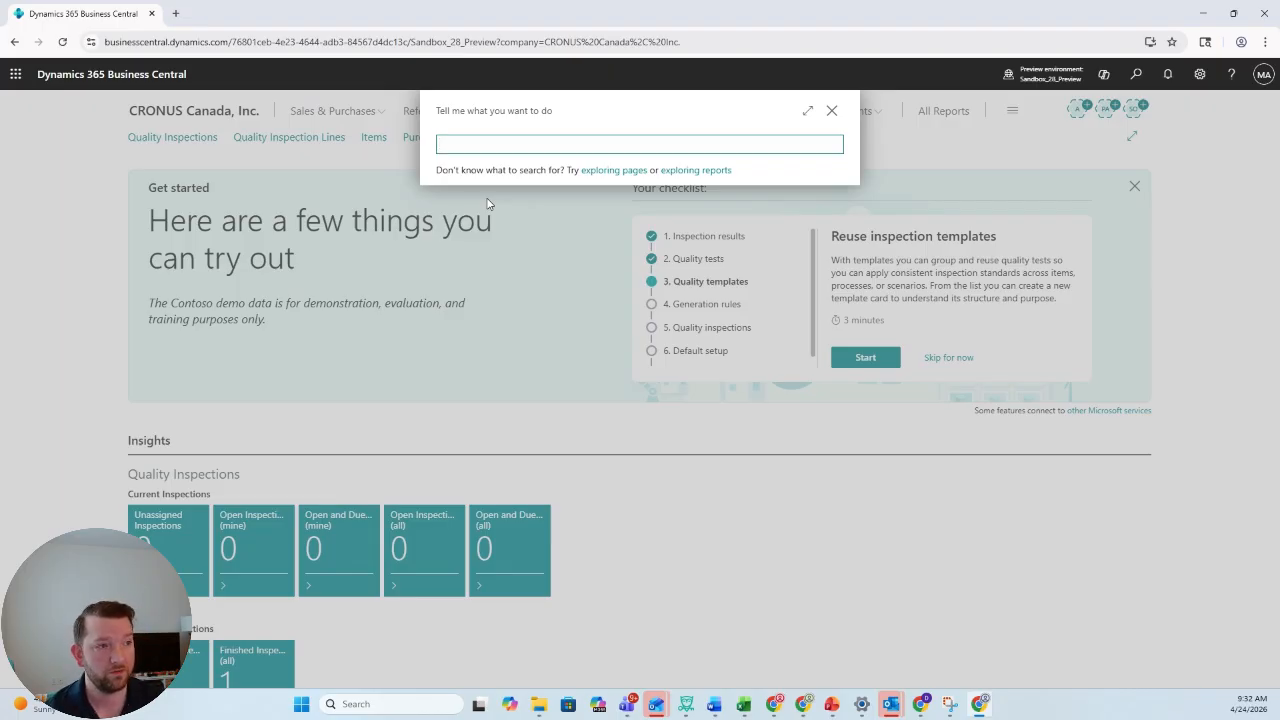
type("ion")
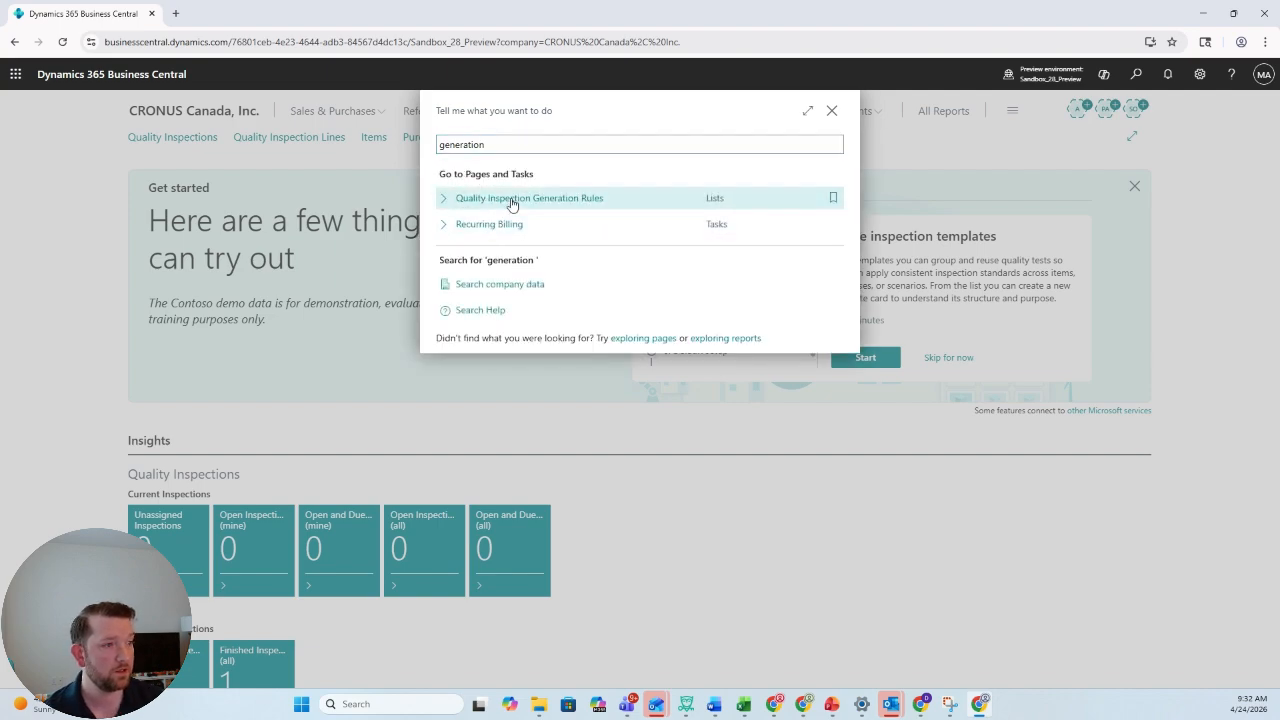
left_click(512, 198)
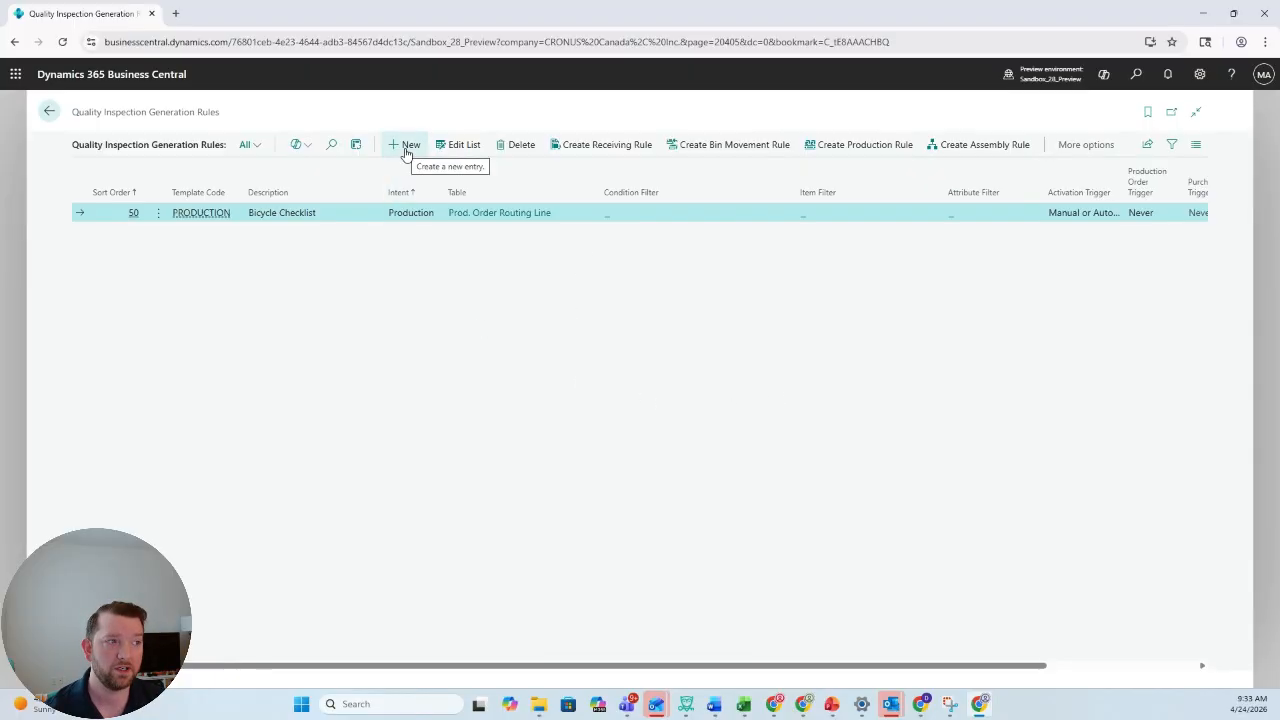
- Start a new receiving rule for purchase lines using the KALREZ template and proceed to the receiving line filters
mouse_move(616, 216)
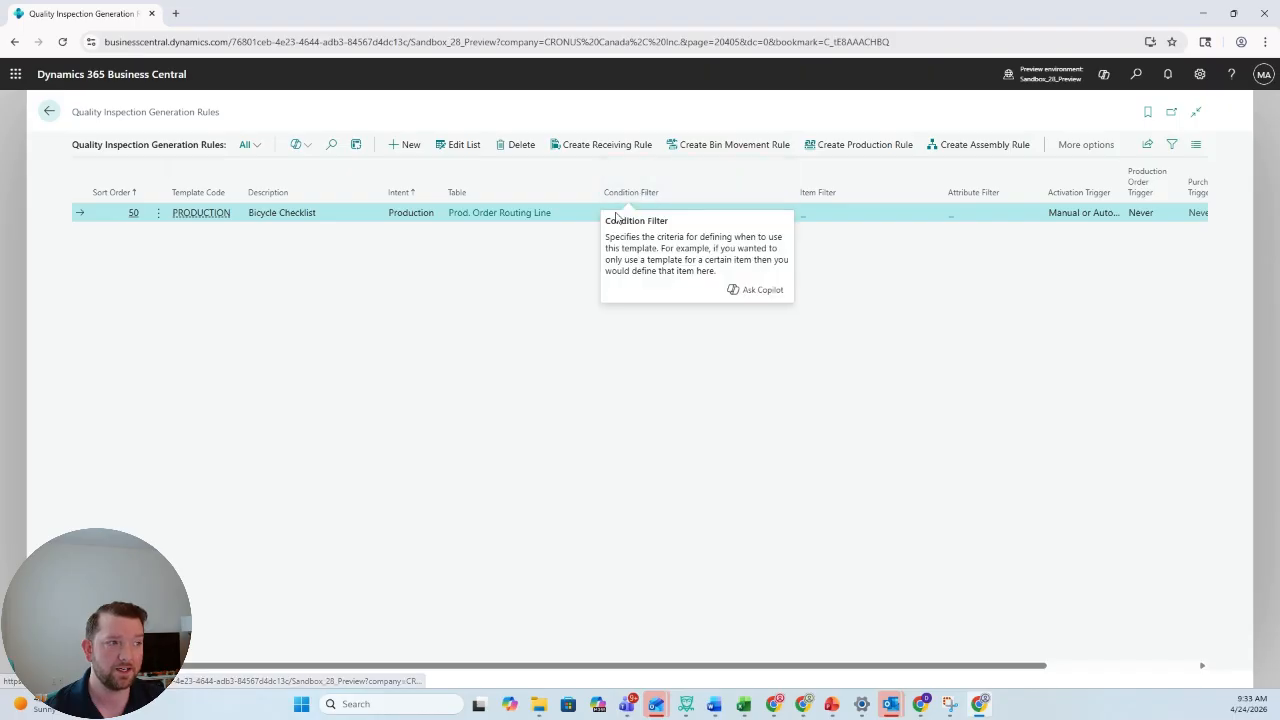
left_click(594, 148)
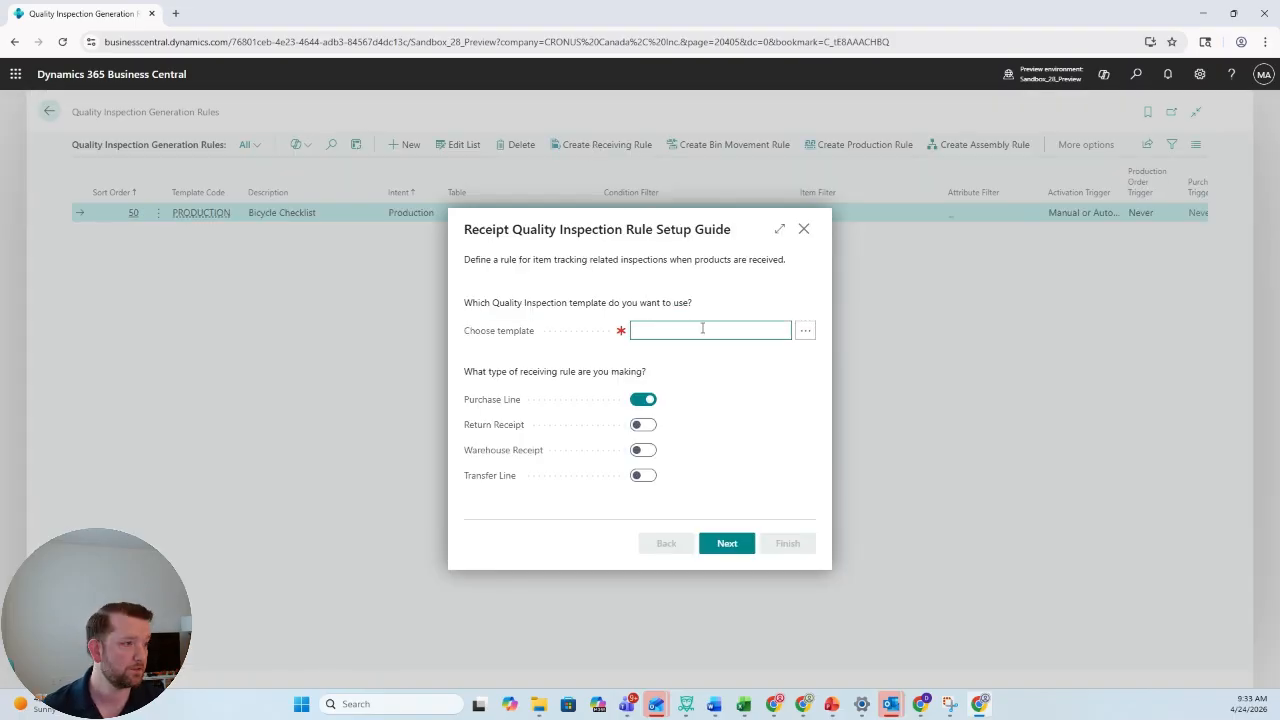
left_click(805, 331)
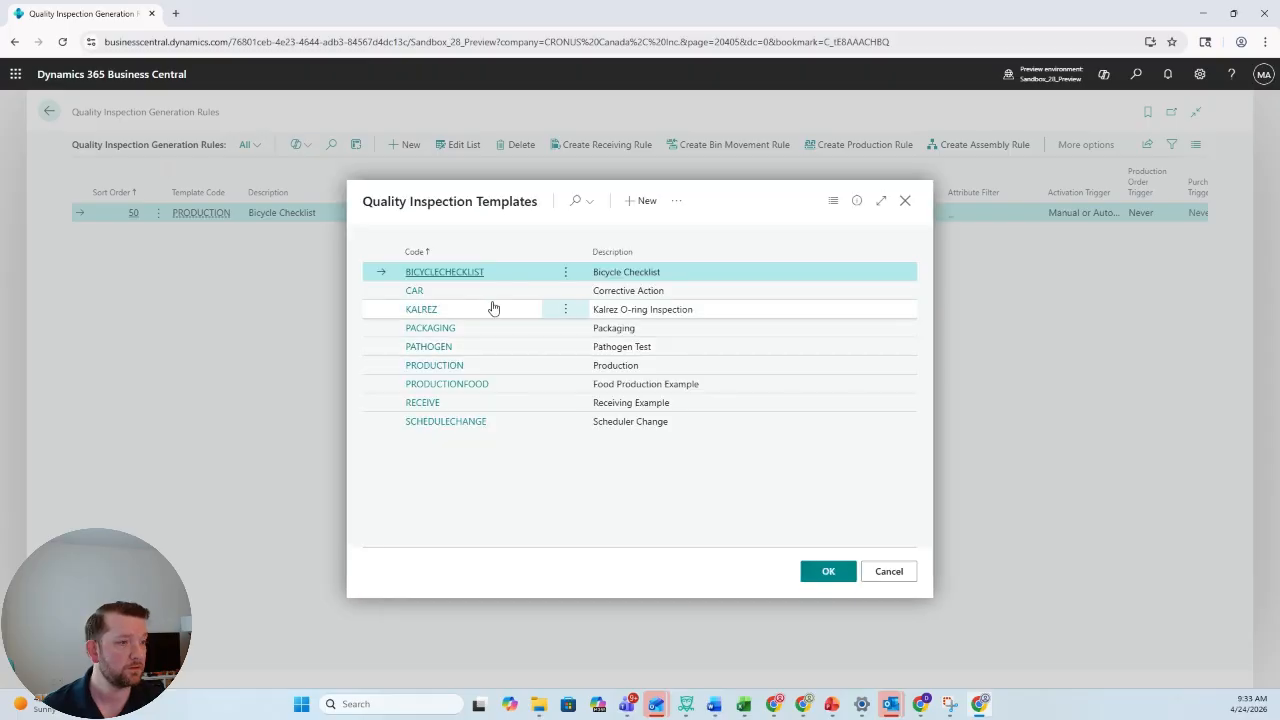
left_click(493, 309)
left_click(830, 576)
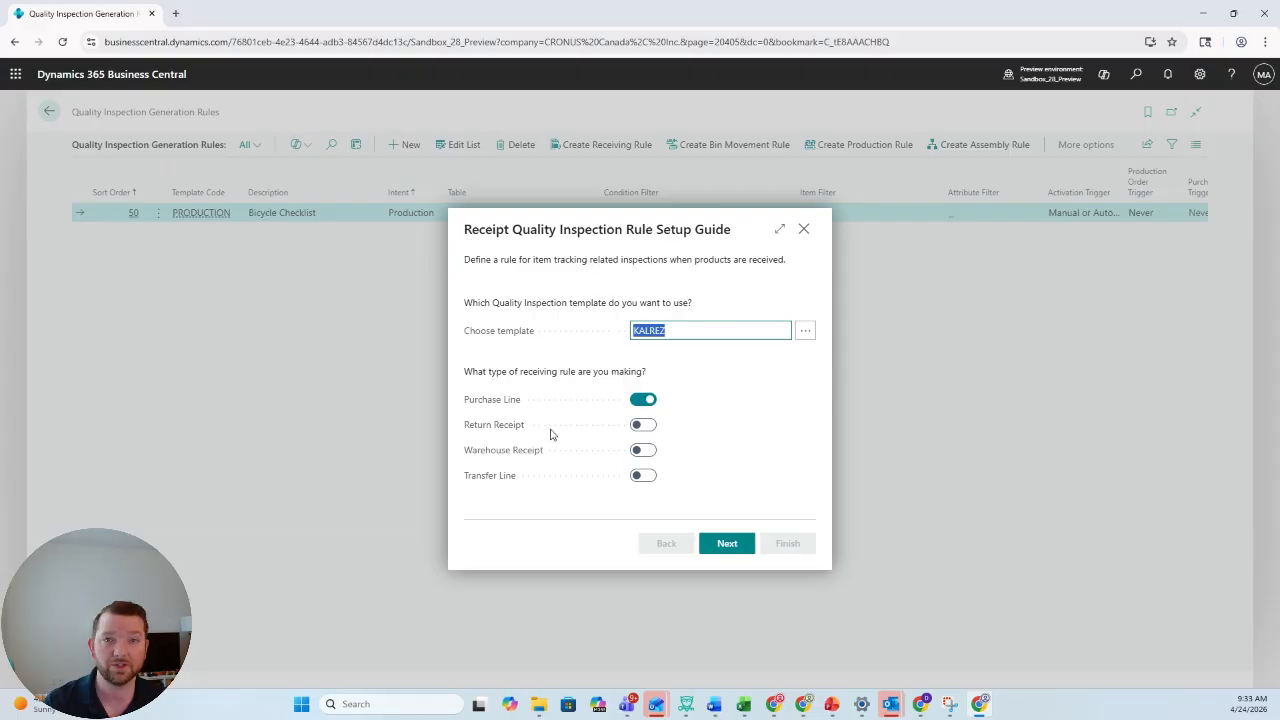
left_click(729, 543)
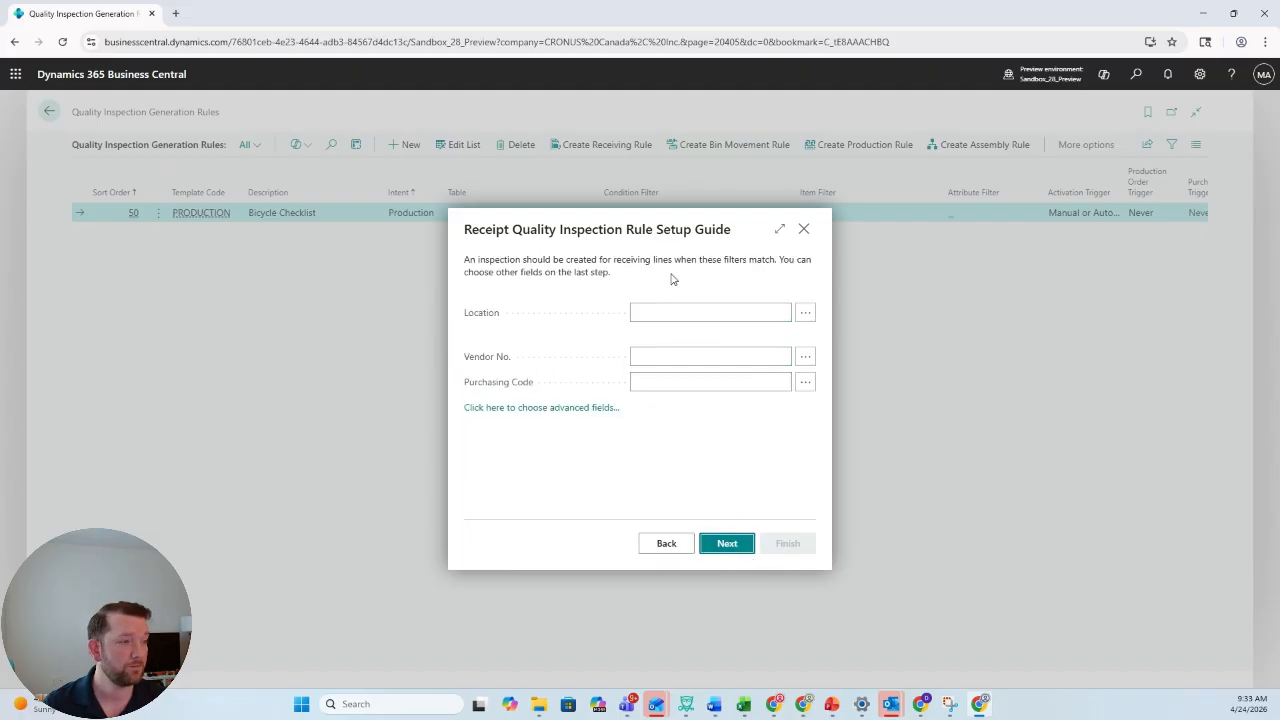
- Limit the receiving rule to location MAIN, leave the vendor and purchasing code blank, and proceed to the item criteria
left_click(686, 310)
left_click(805, 312)
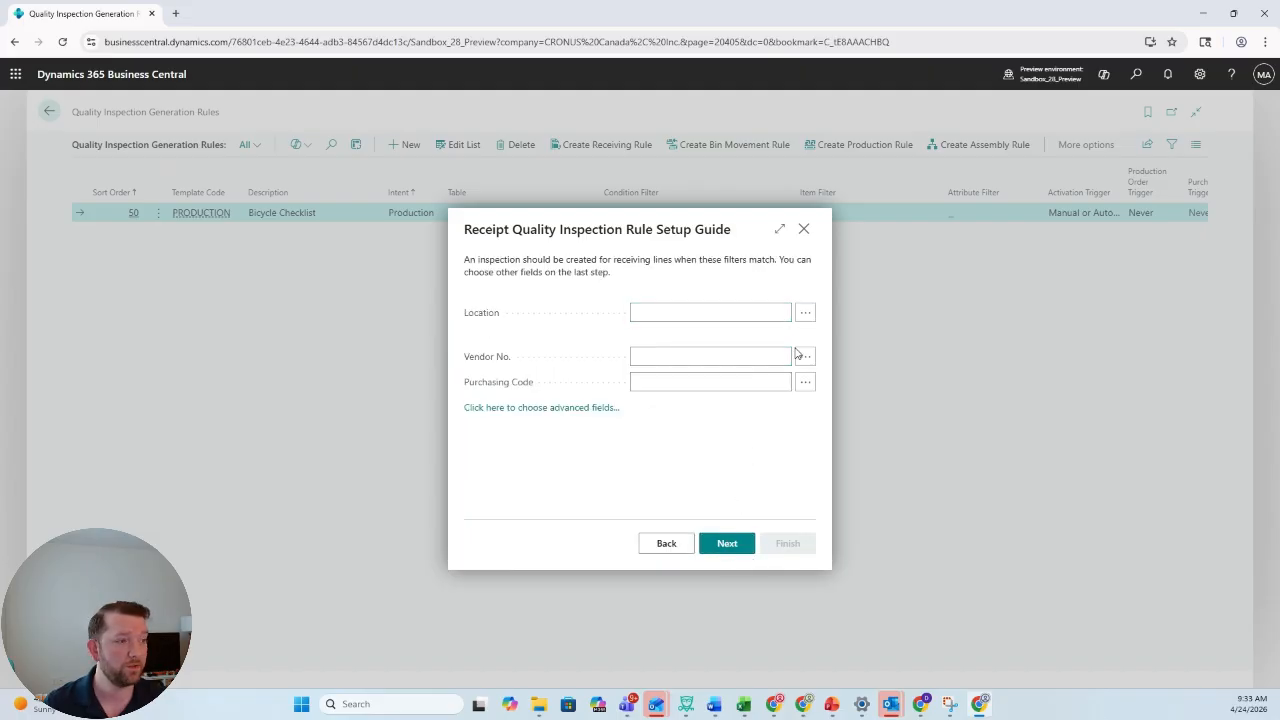
left_click(477, 295)
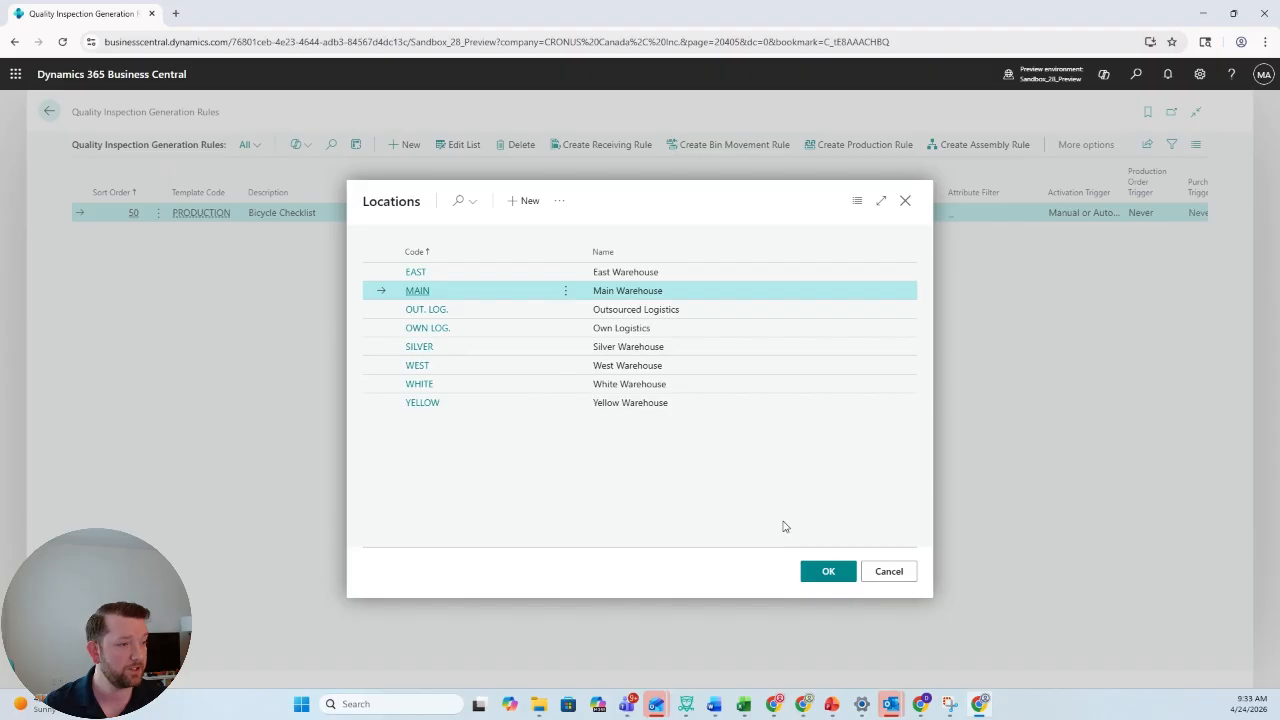
left_click(826, 571)
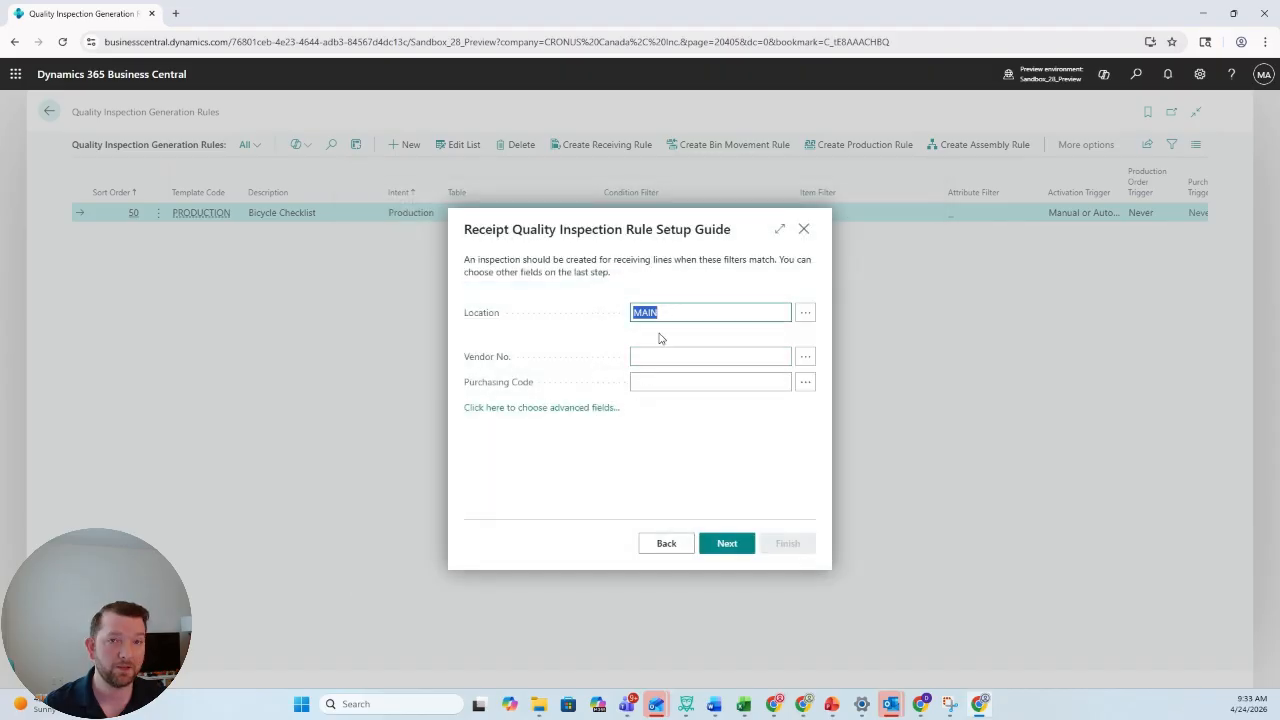
left_click(664, 358)
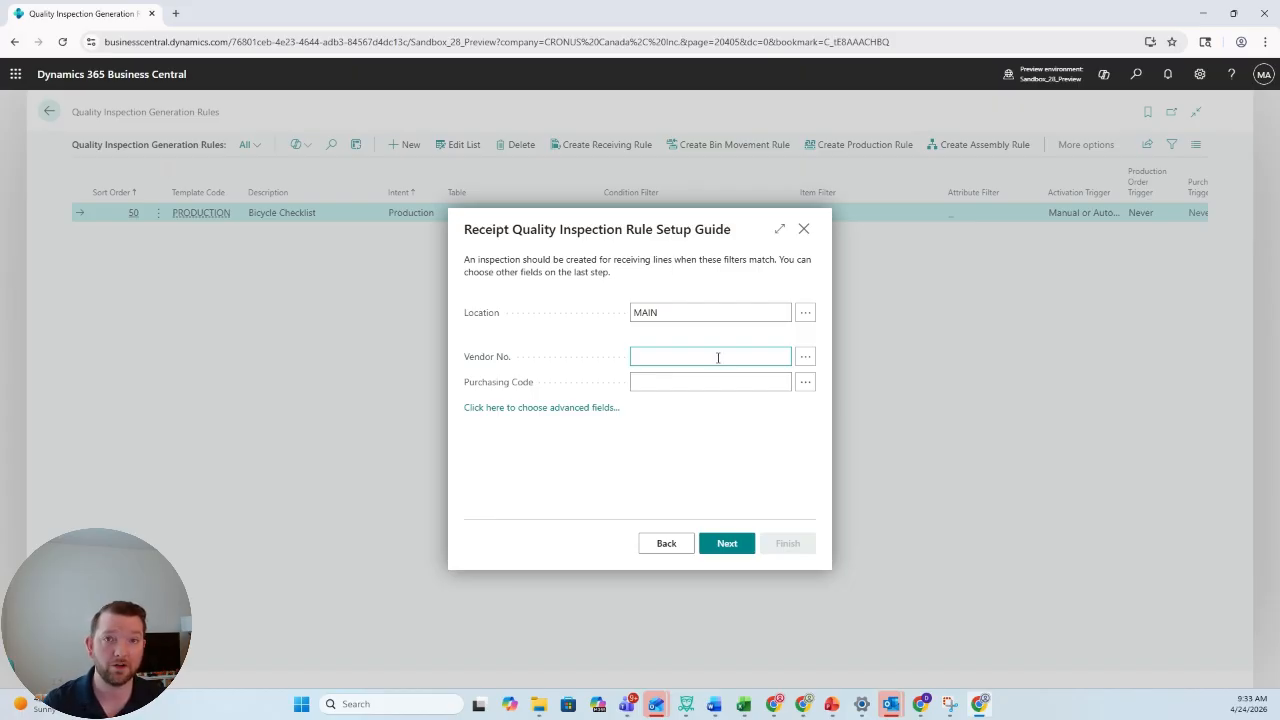
left_click(727, 543)
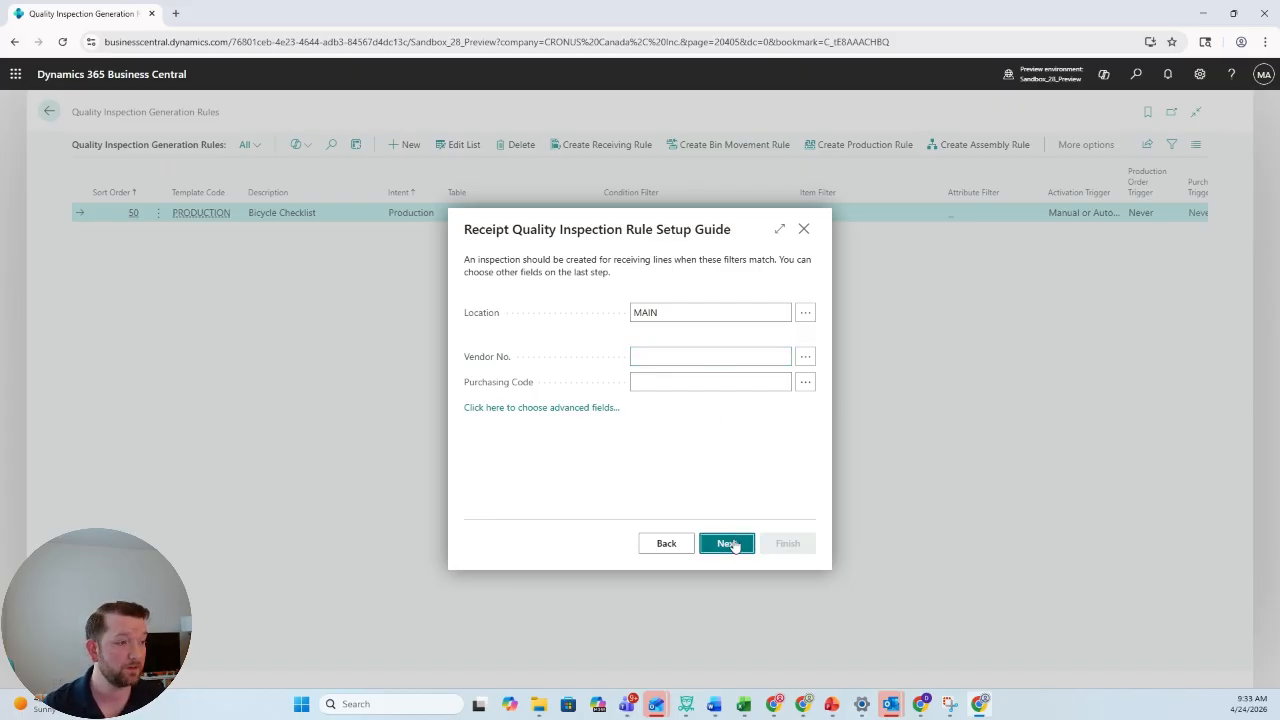
- Limit the rule to the item category KALREZ under O-RINGS and proceed to the final review
left_click(668, 320)
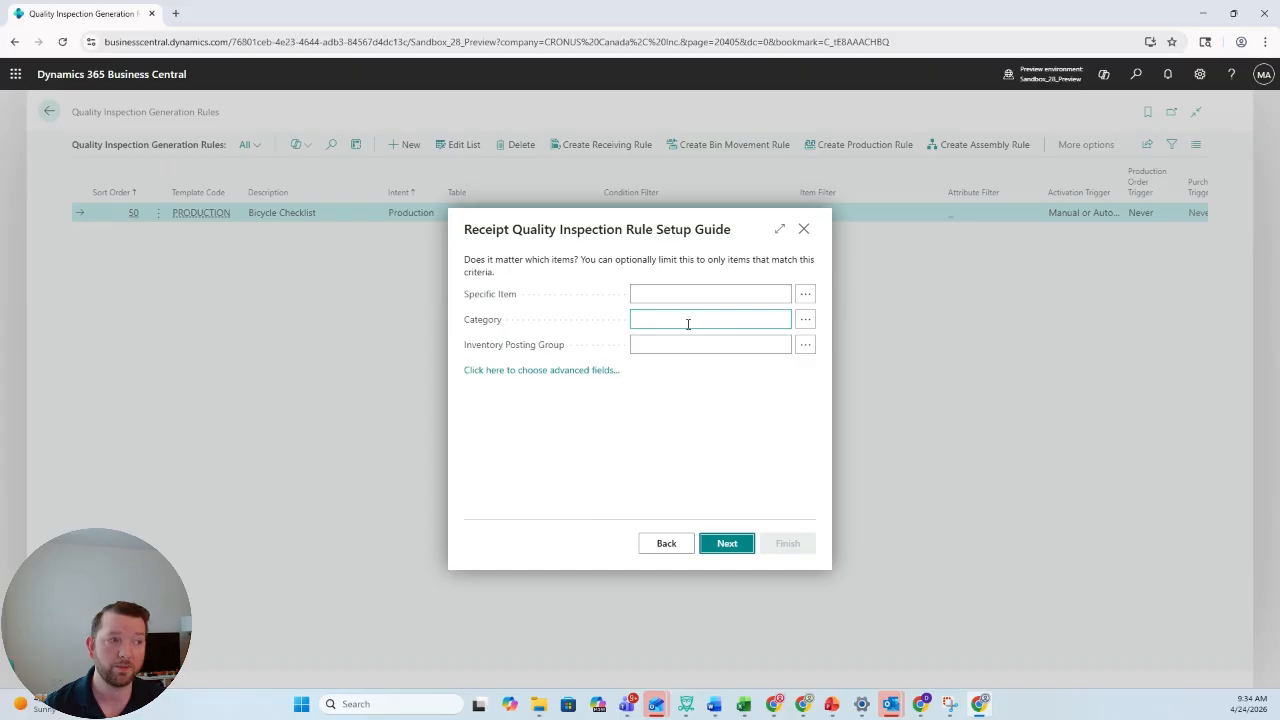
left_click(807, 322)
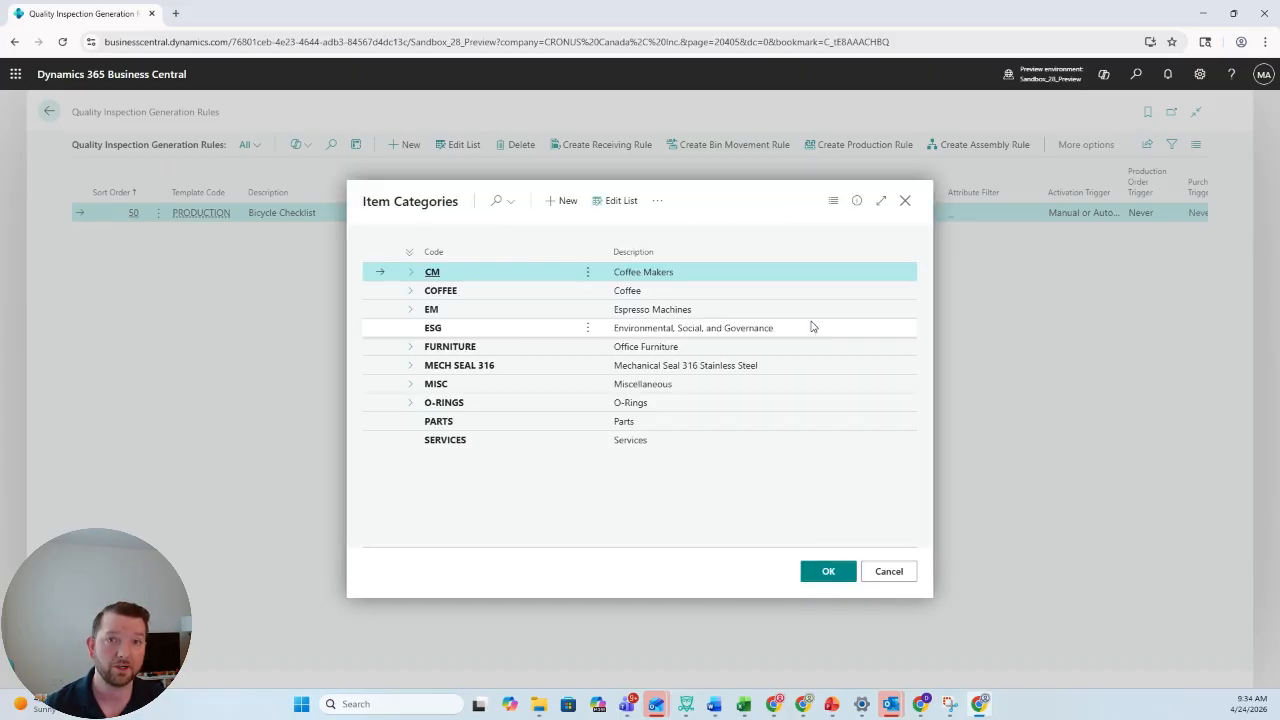
left_click(409, 402)
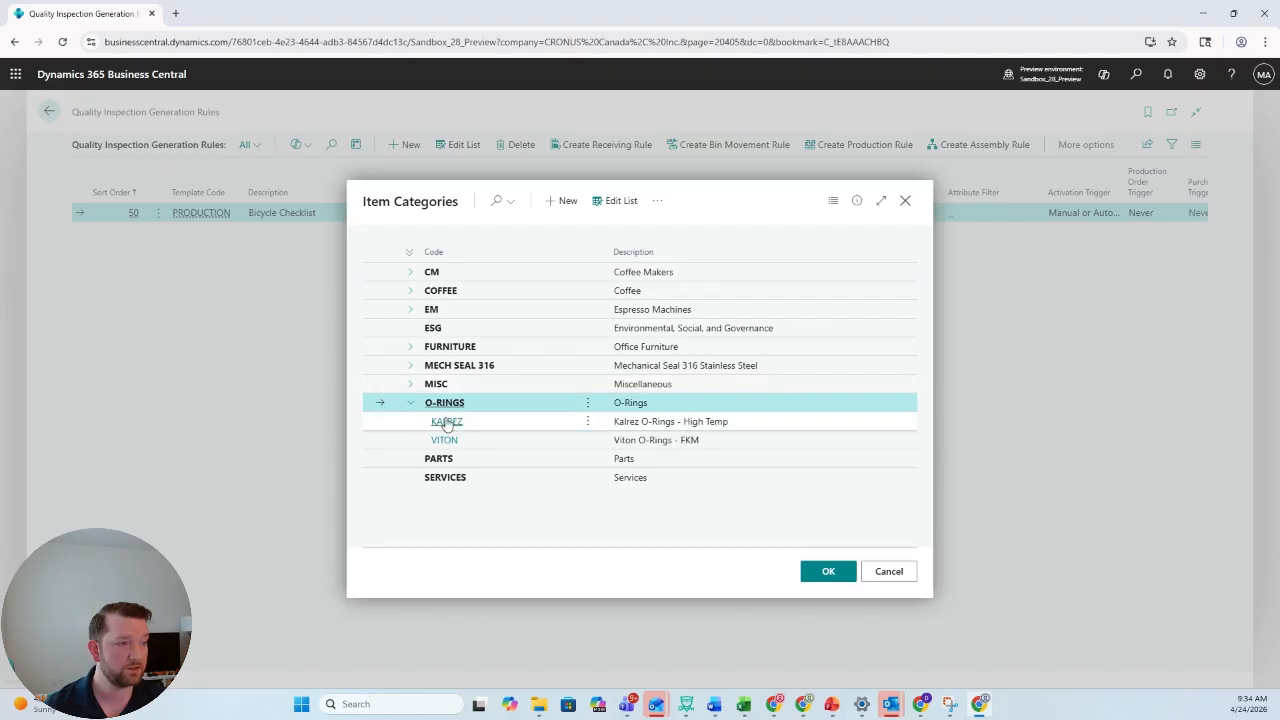
left_click(446, 421)
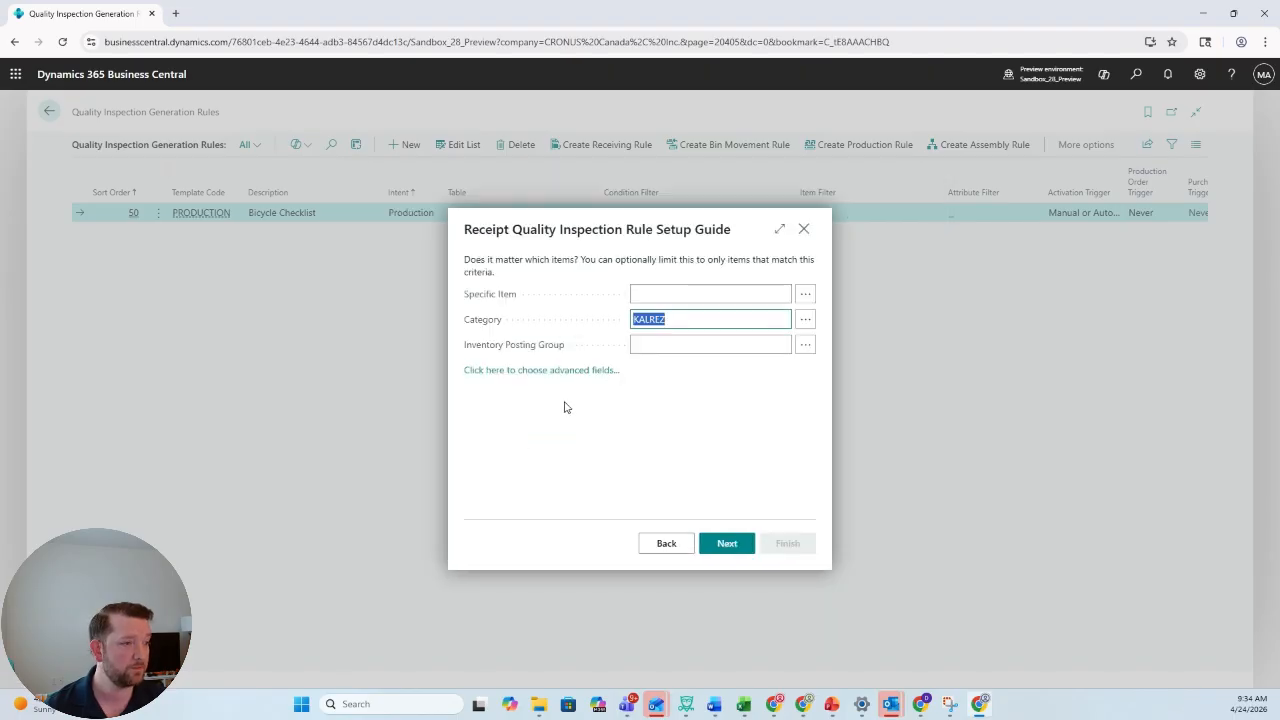
left_click(697, 406)
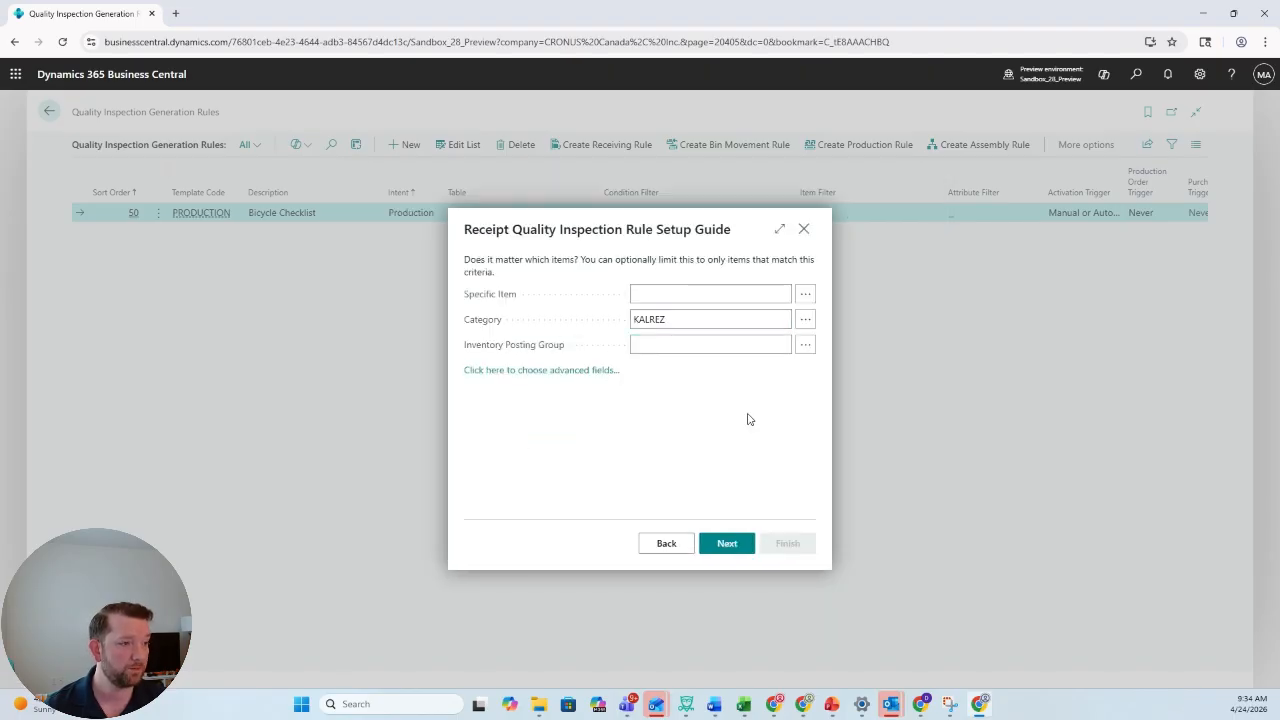
left_click(737, 545)
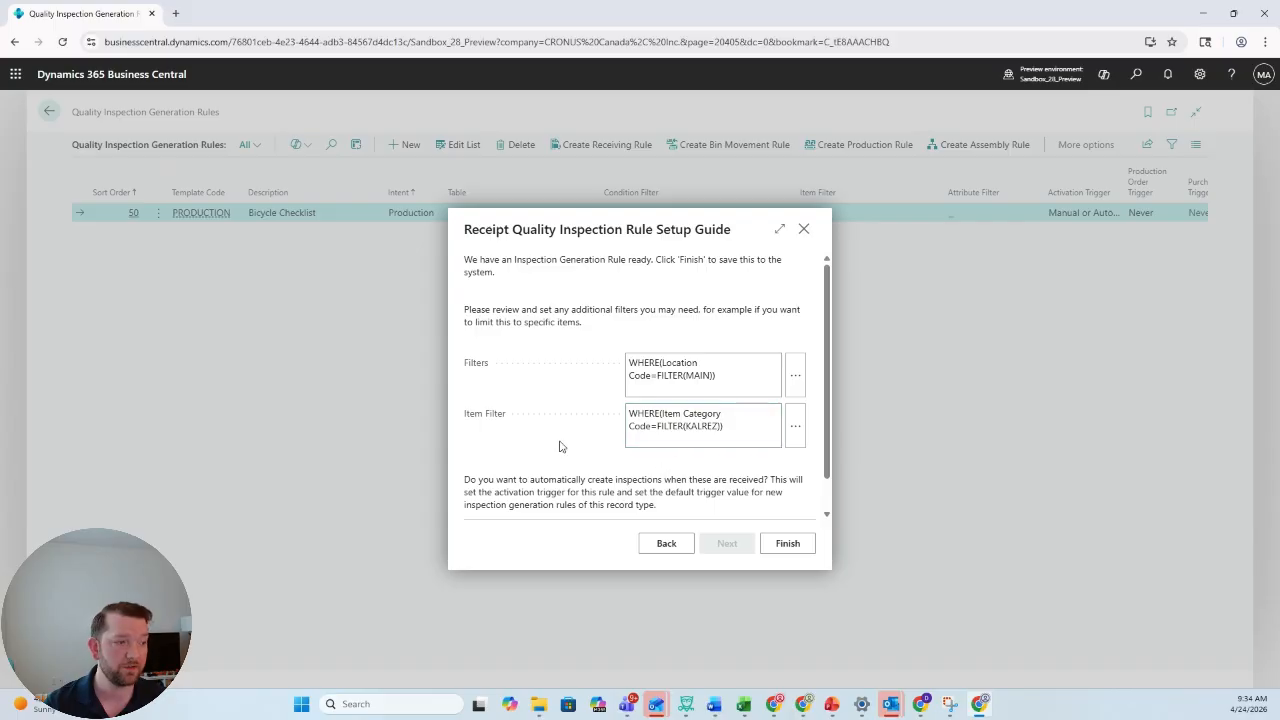
- Keep automatic inspection creation at "When Purchase Order is received" and finish the receiving rule setup
scroll(750, 490, "down", 1)
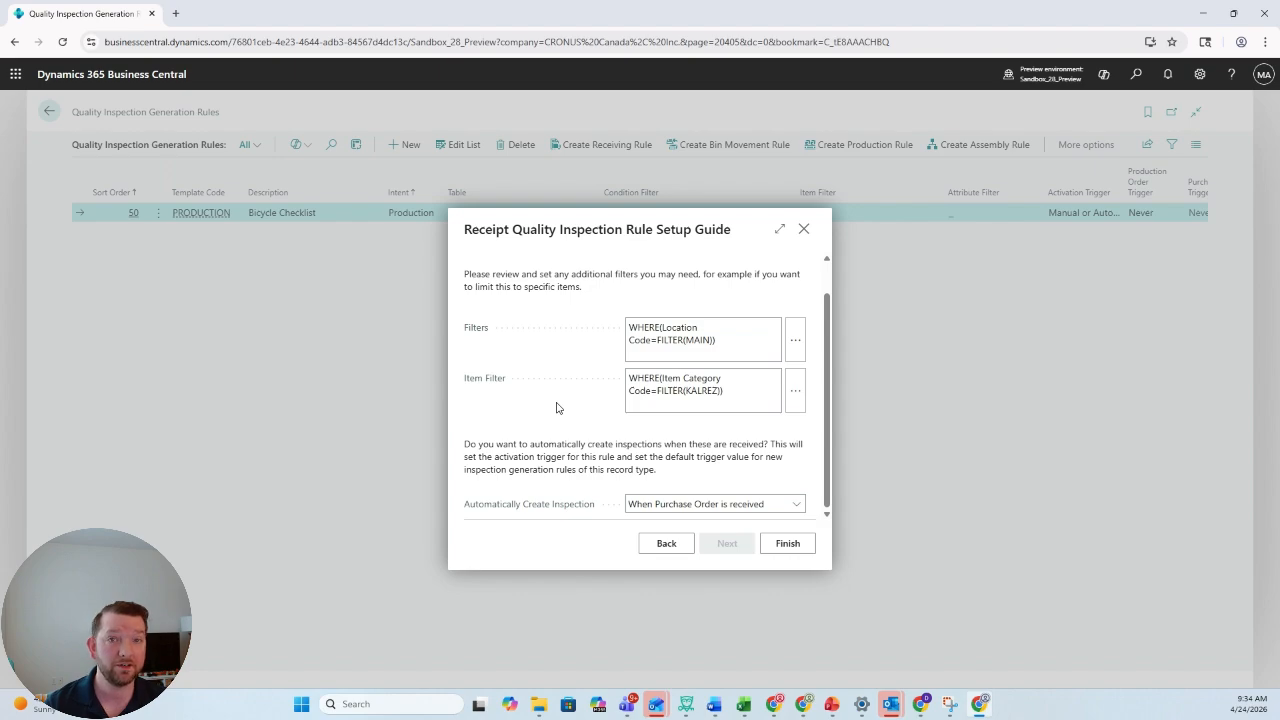
left_click(698, 504)
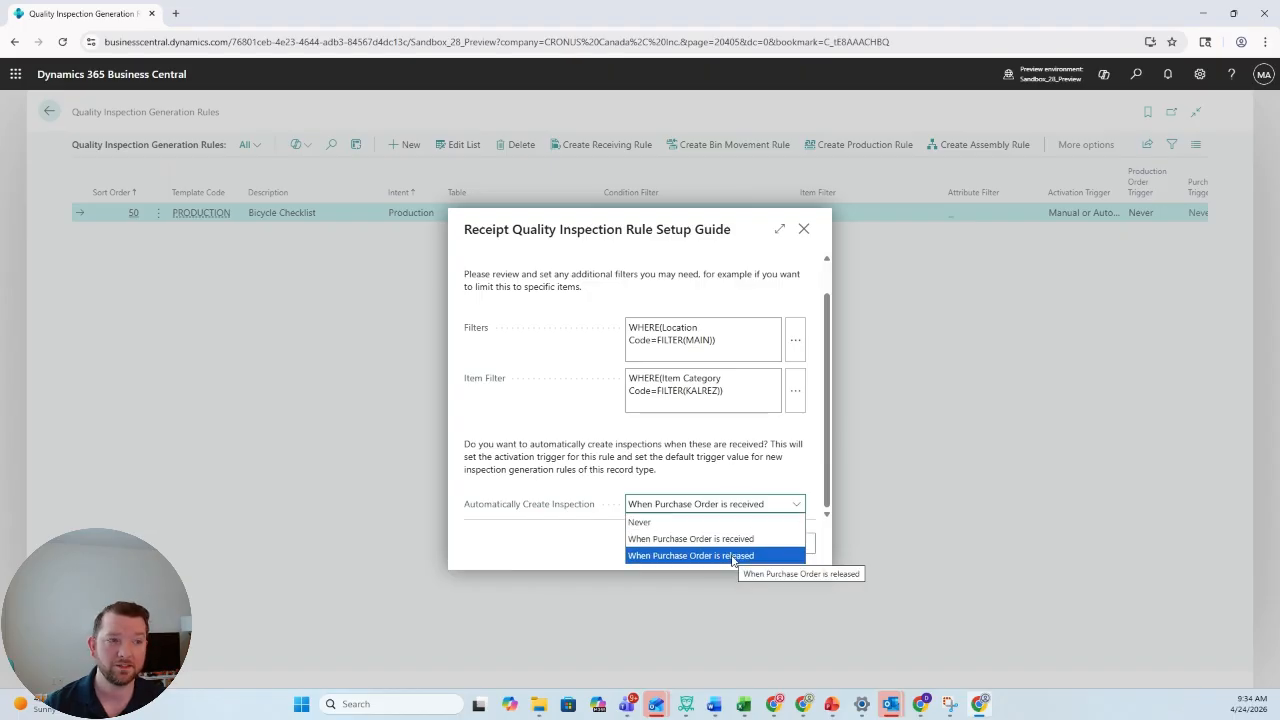
key("Escape")
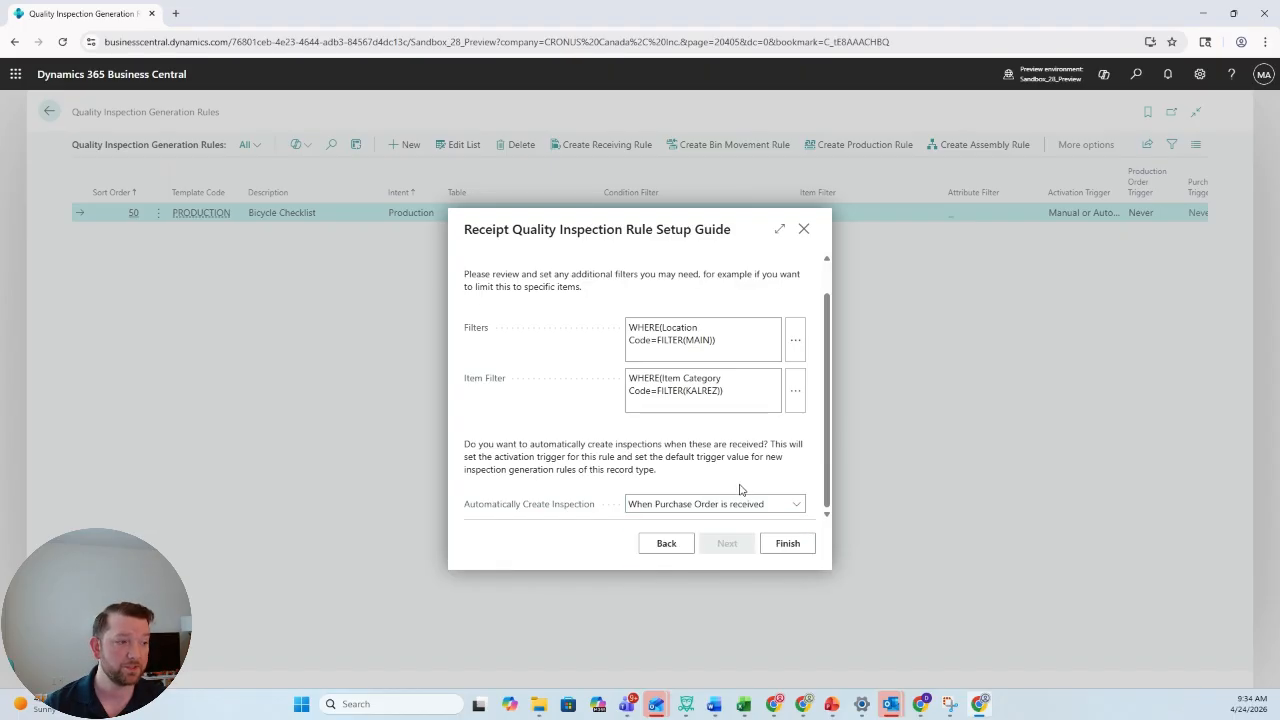
left_click(786, 544)
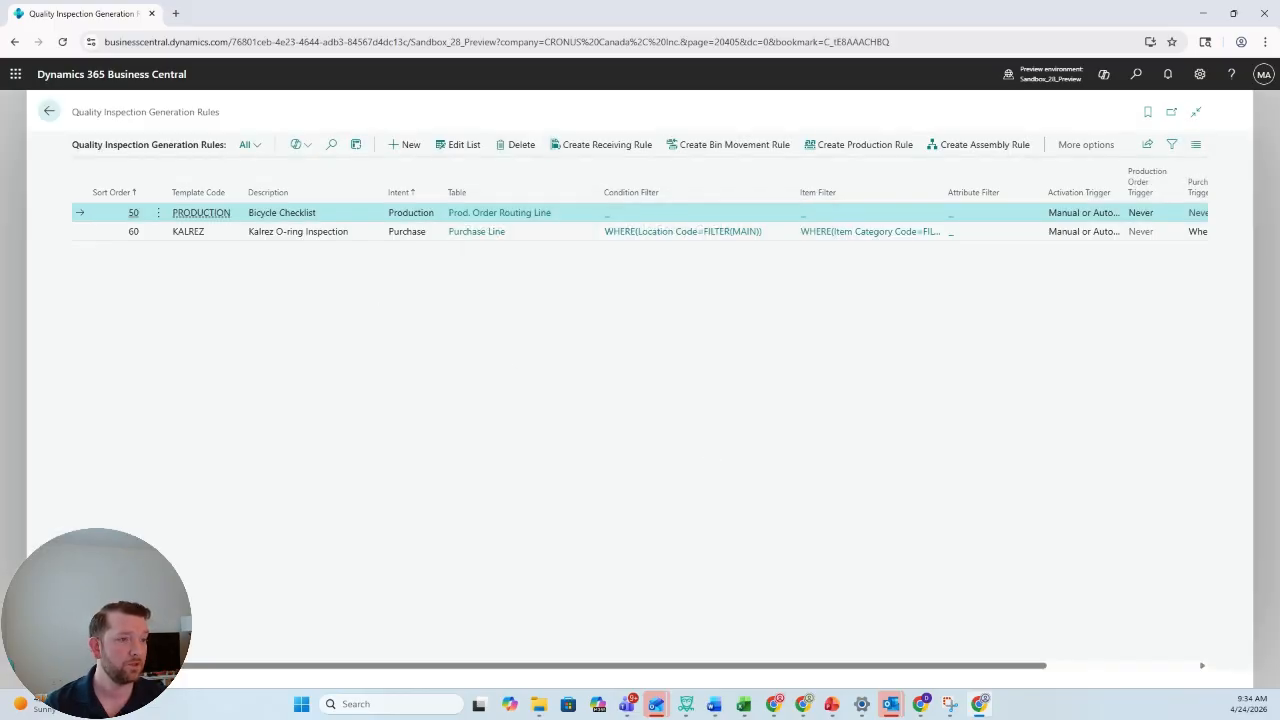
- Review the new KALREZ rule's condition filter, item filter and trigger columns in the rules list
left_click(218, 236)
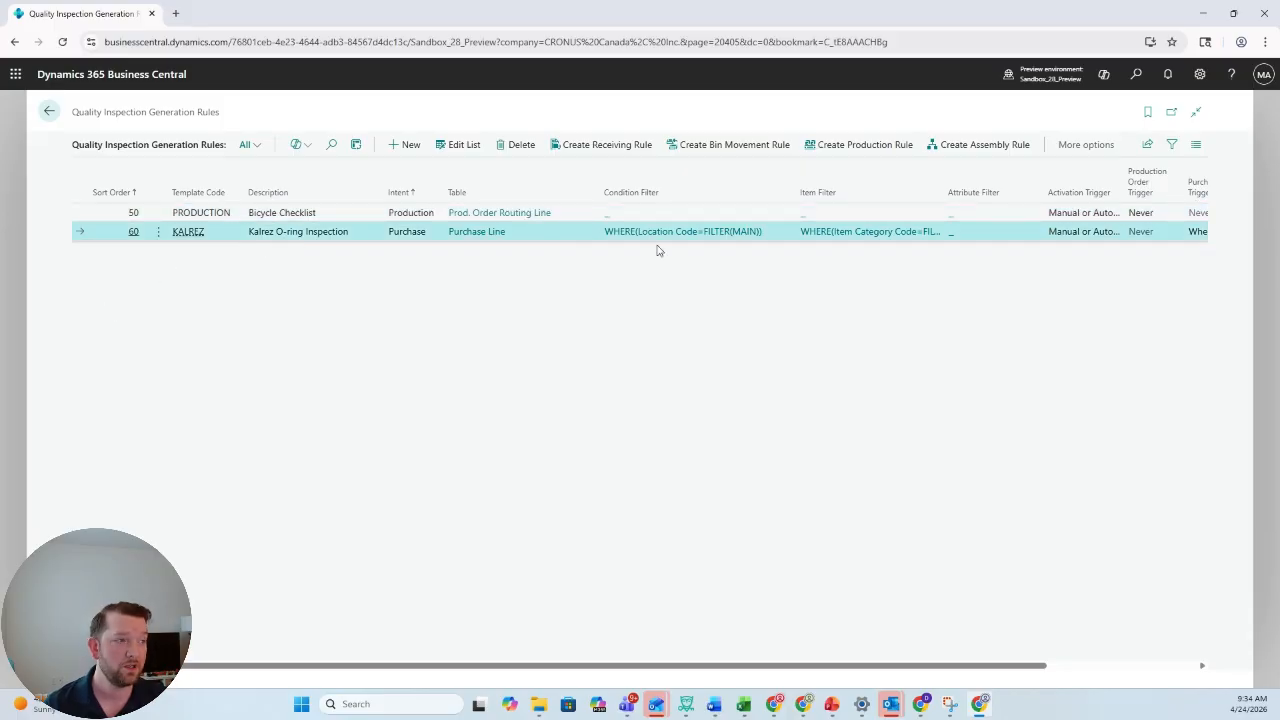
scroll(851, 234, "right", 3)
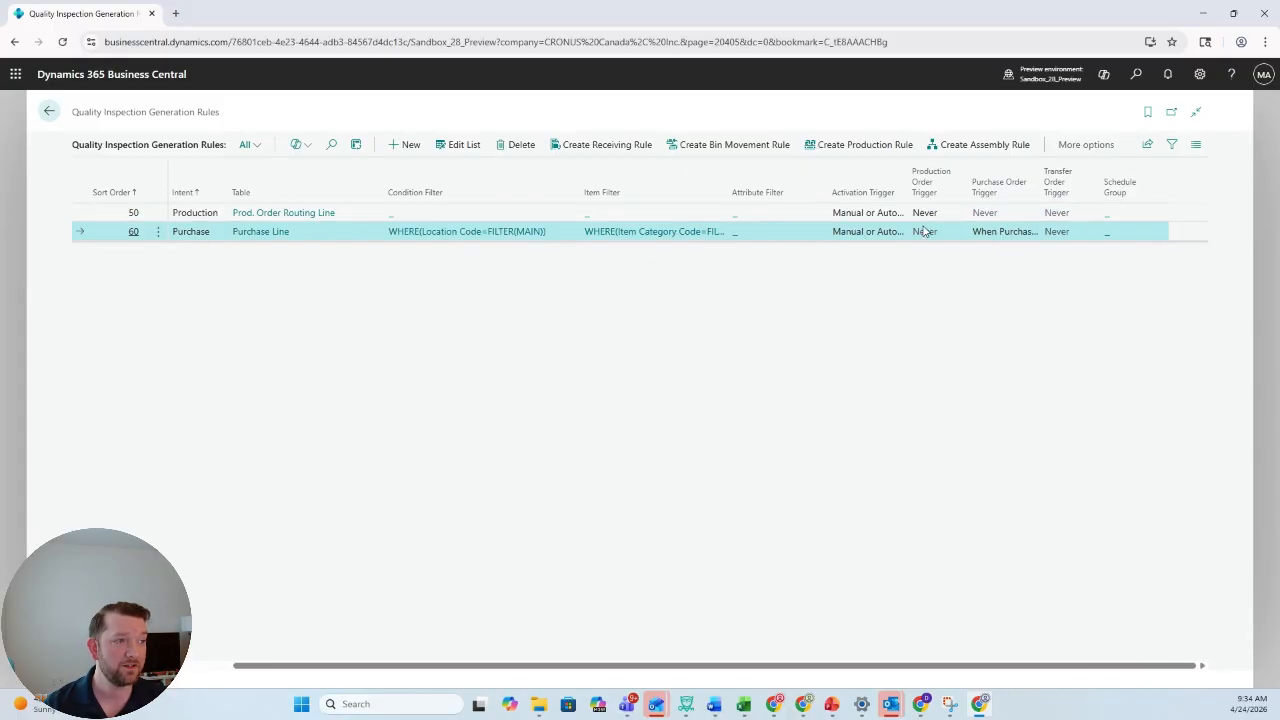
scroll(884, 236, "left", 3)
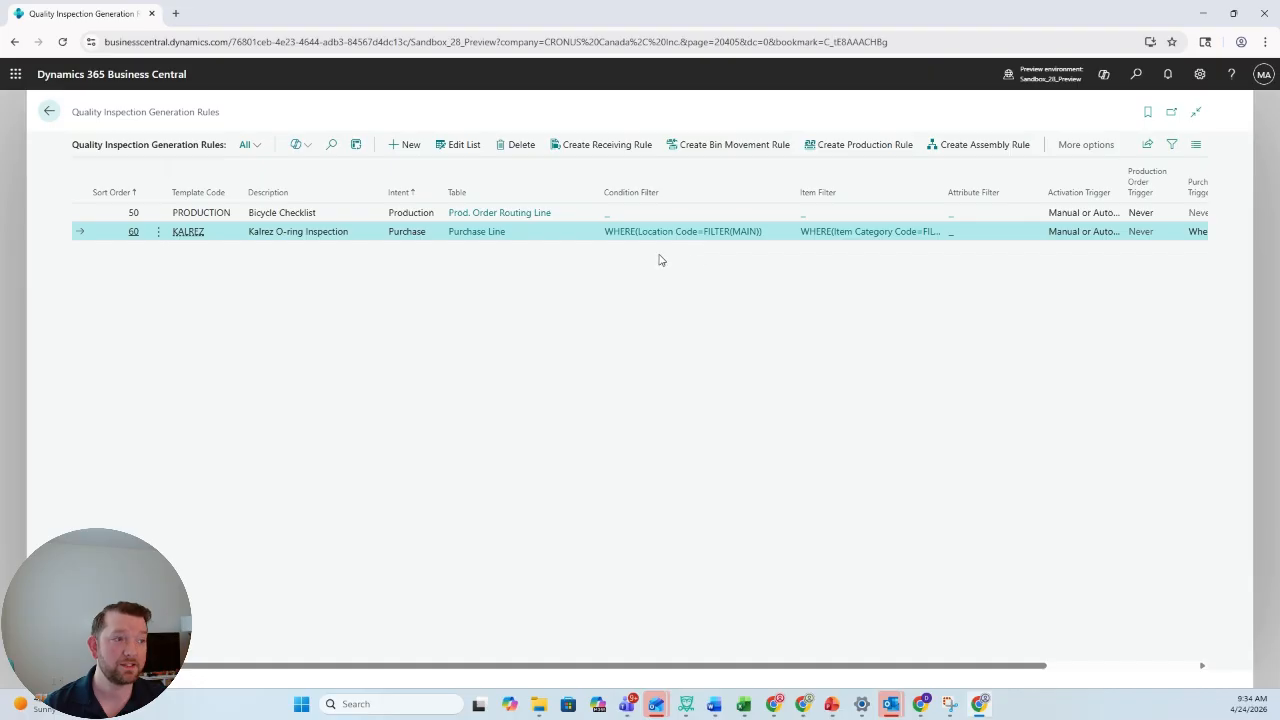
mouse_move(643, 201)
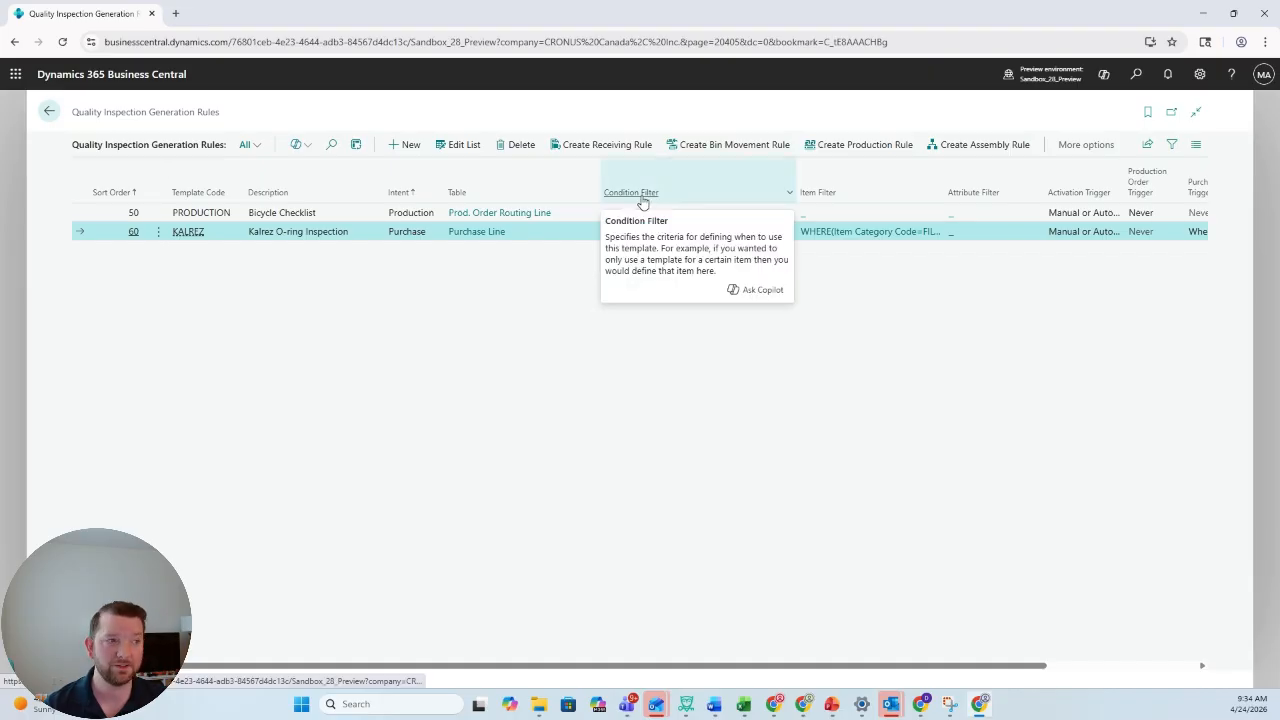
- Make the rules list editable and examine the fields available for the PRODUCTION rule's condition filter, then close it without adding one
left_click(459, 150)
left_click(718, 214)
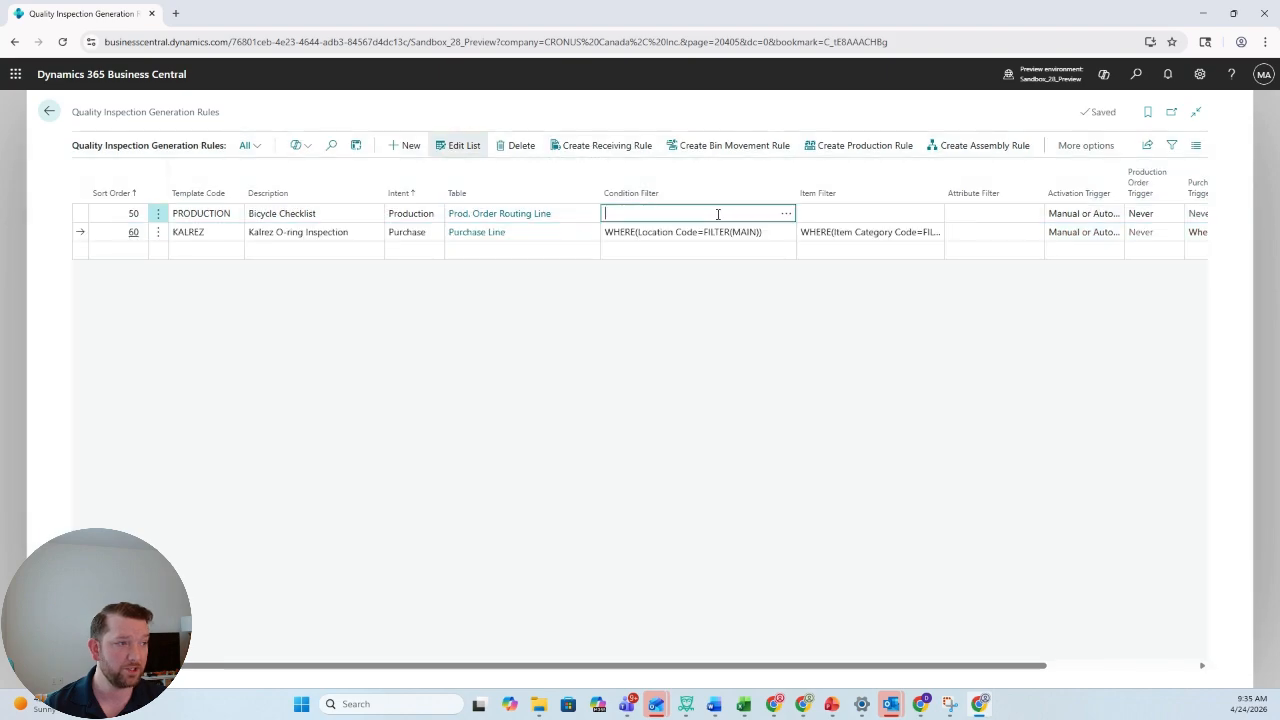
left_click(785, 214)
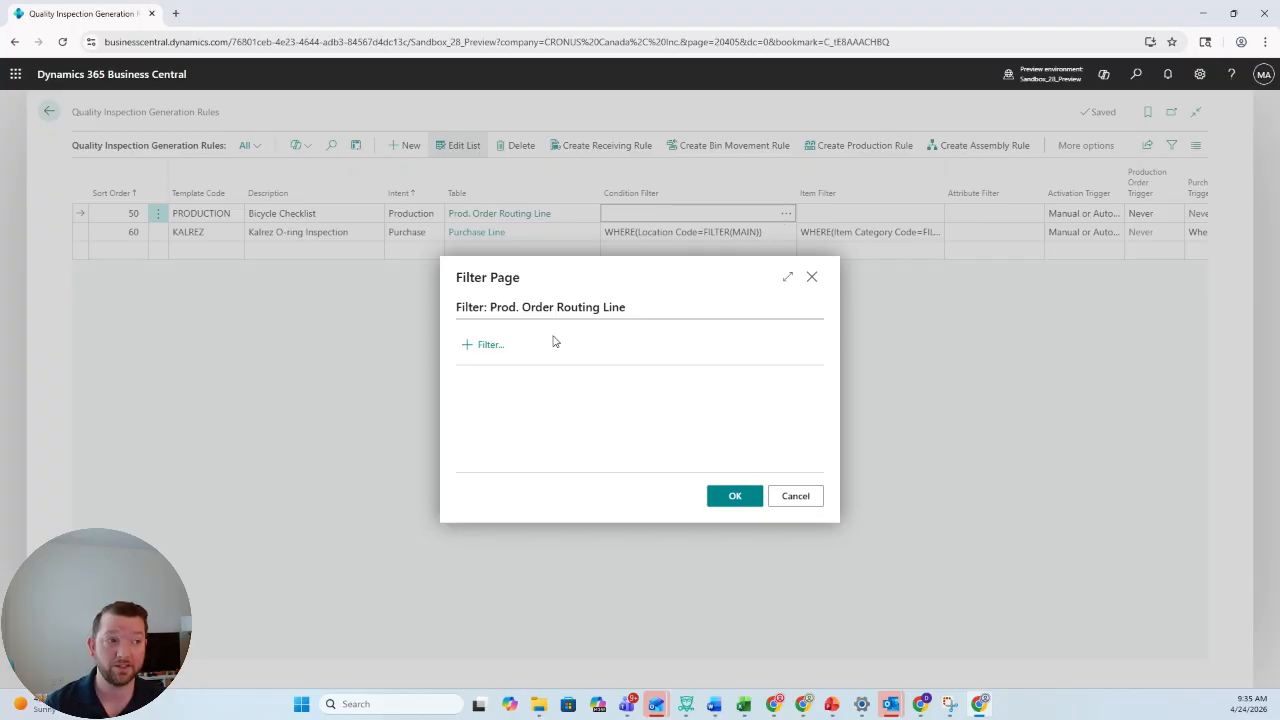
left_click(489, 350)
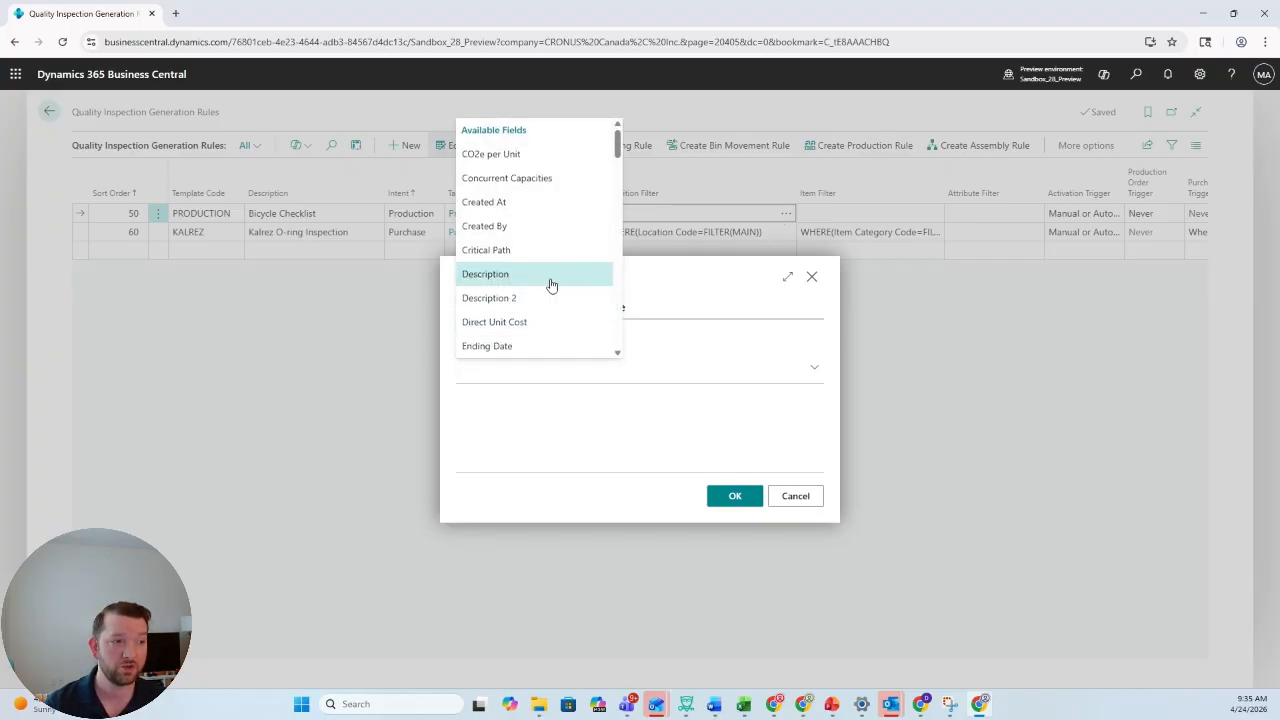
scroll(518, 224, "down", 5)
scroll(518, 226, "down", 5)
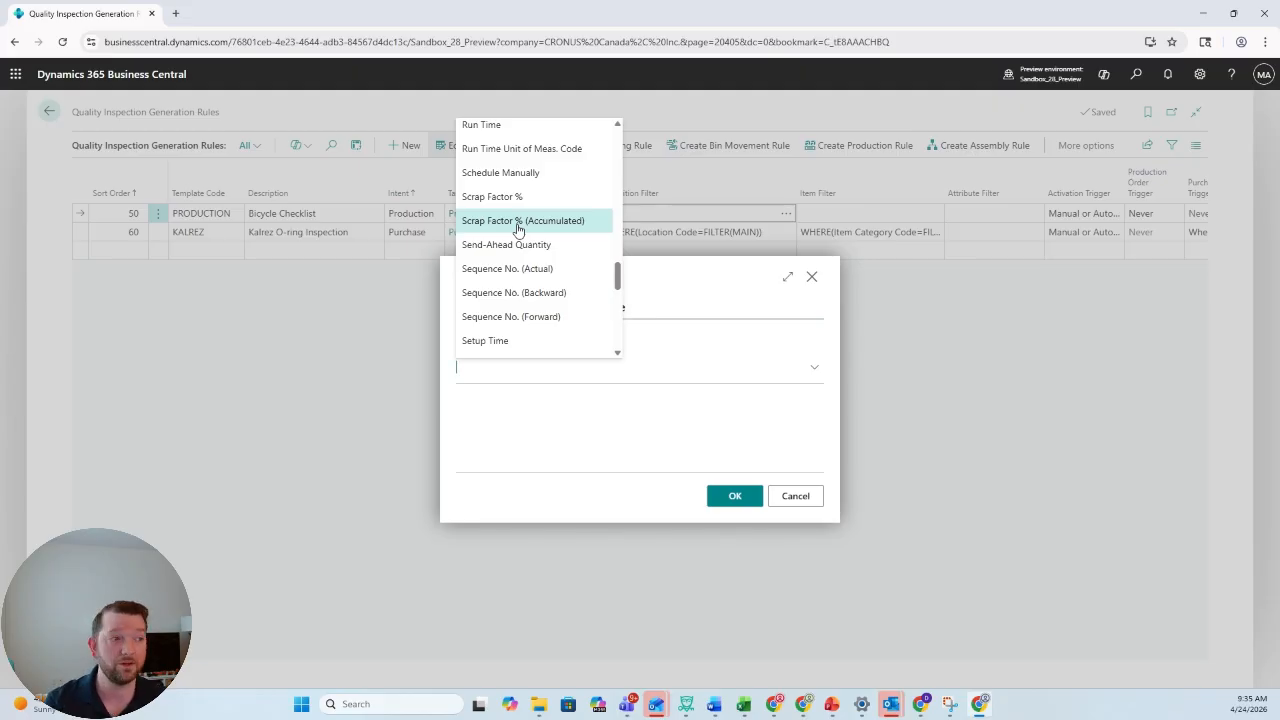
left_click(730, 405)
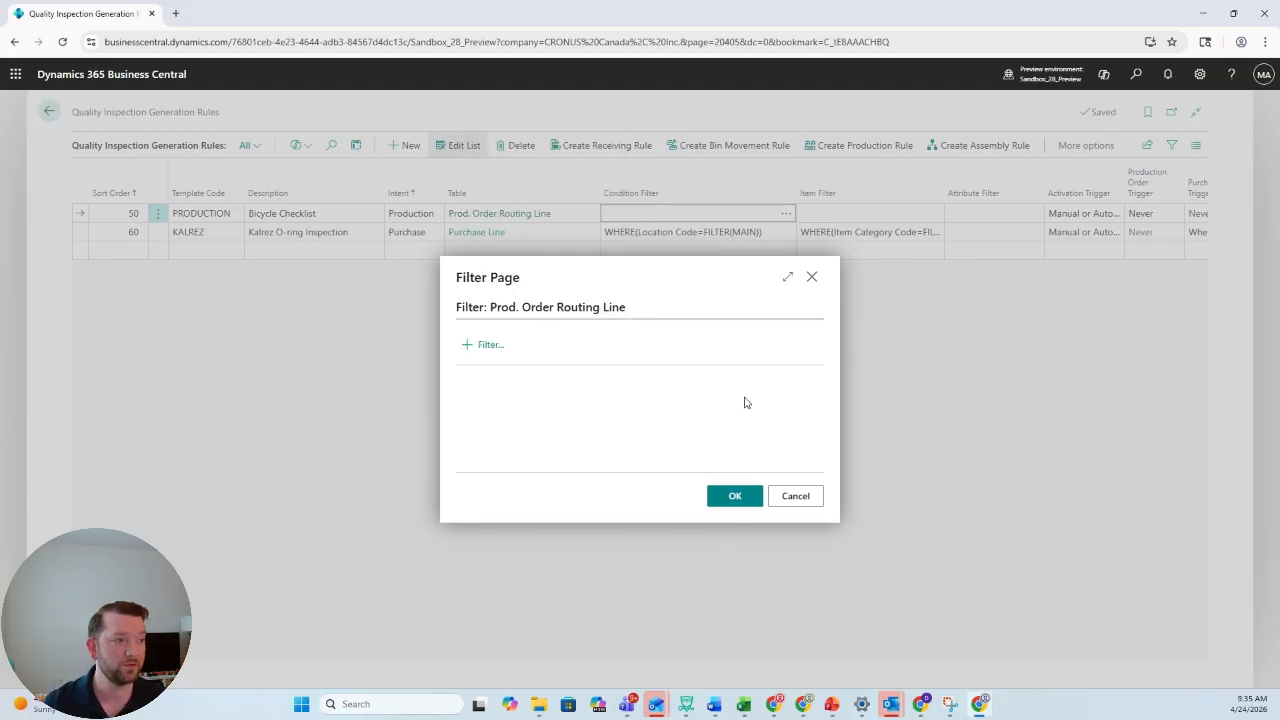
left_click(812, 278)
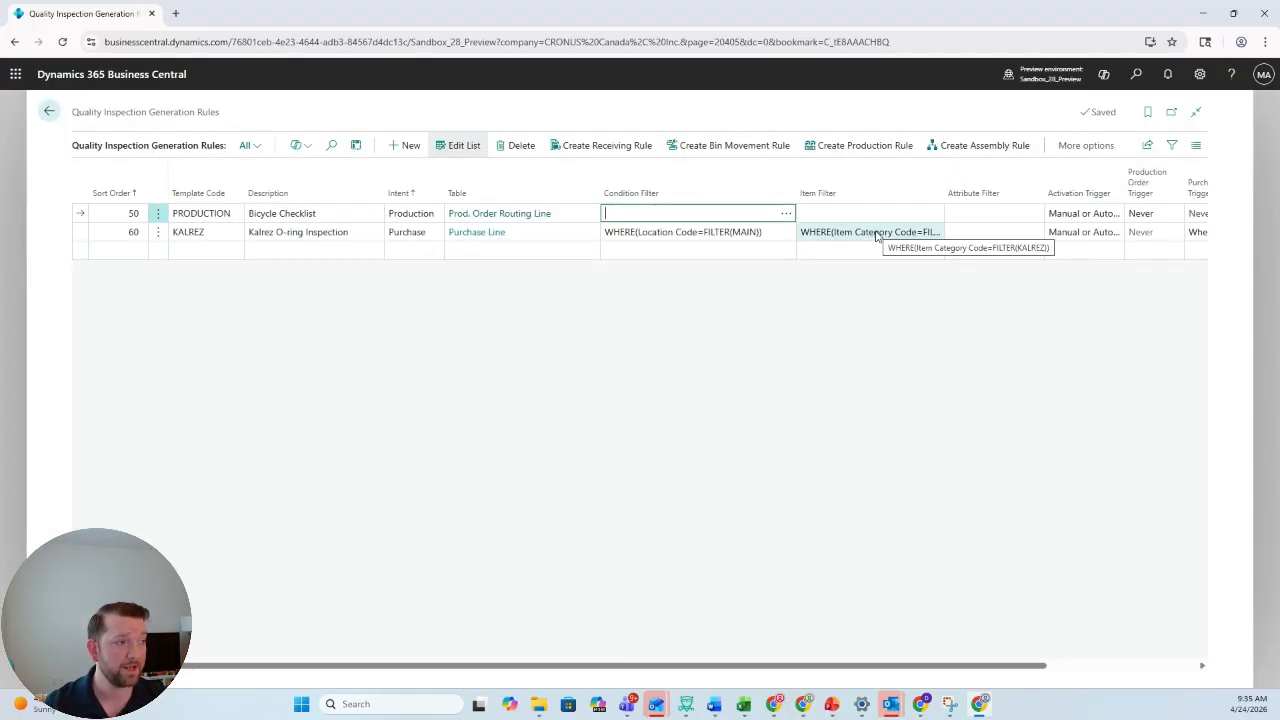
- Check the purchase order trigger options for the KALREZ rule, keeping "When Purchase Order is received"
scroll(874, 234, "right", 2)
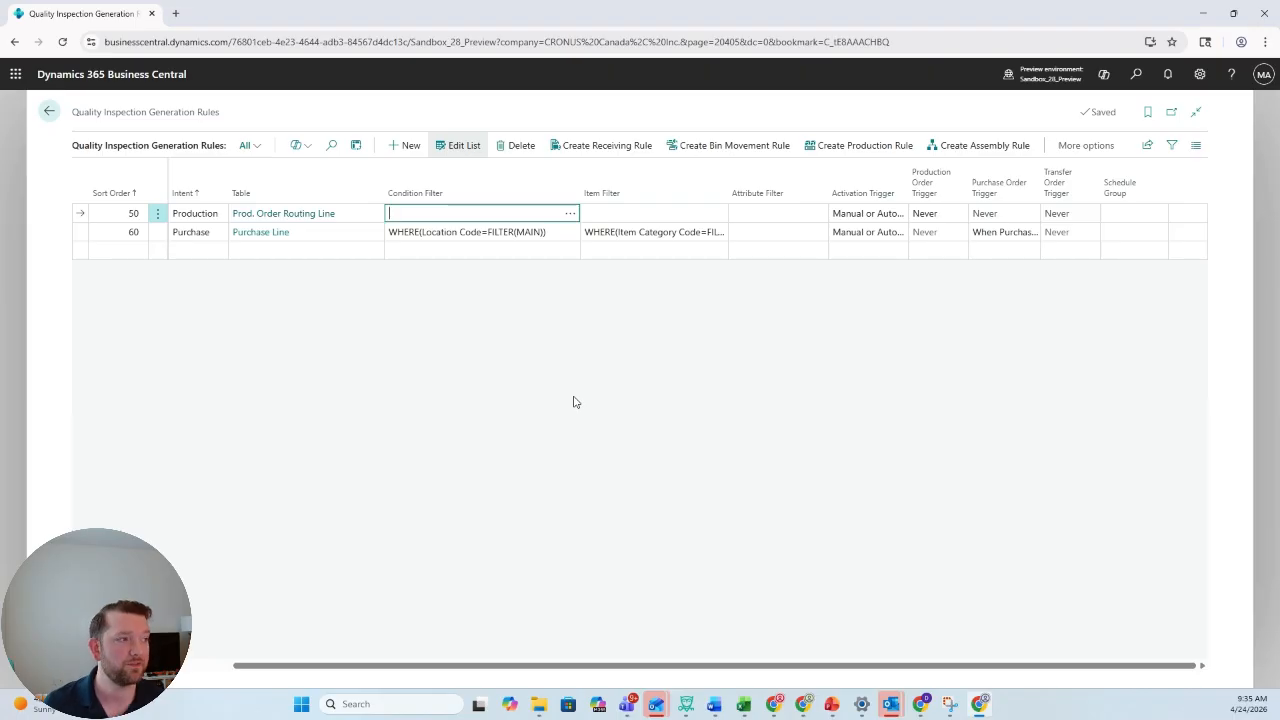
left_click(1001, 236)
left_click(1001, 236)
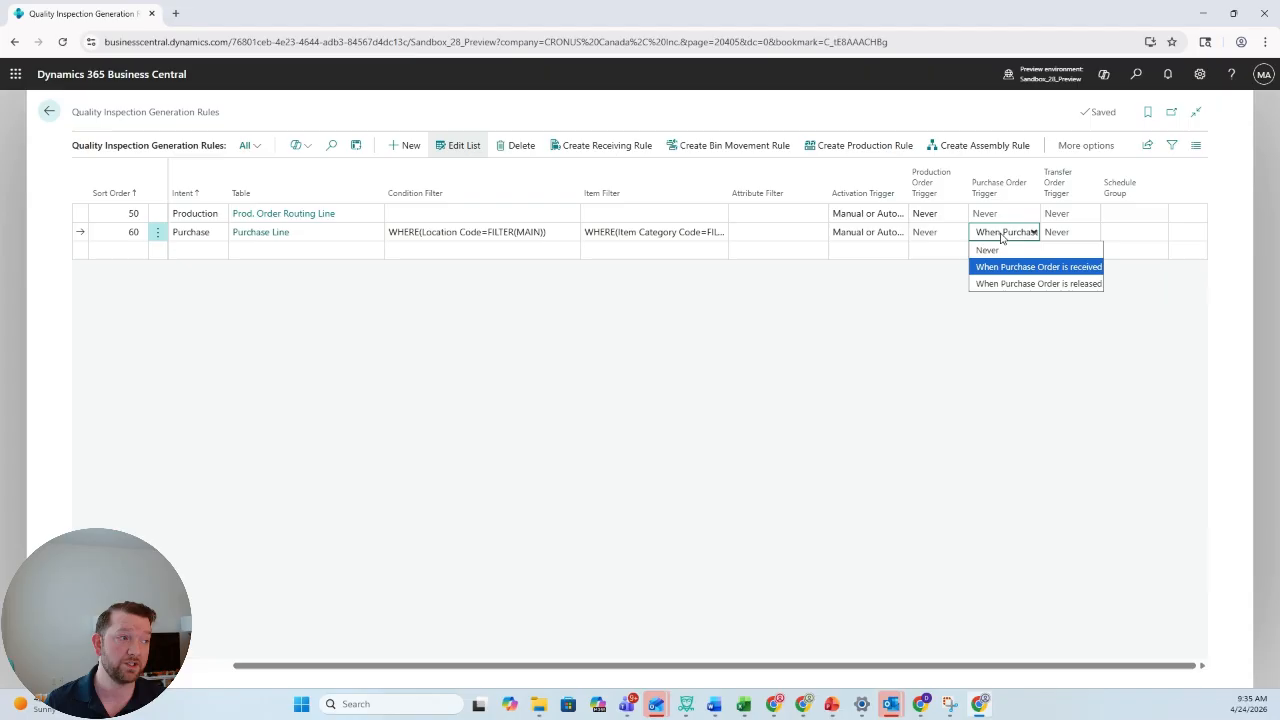
left_click(957, 289)
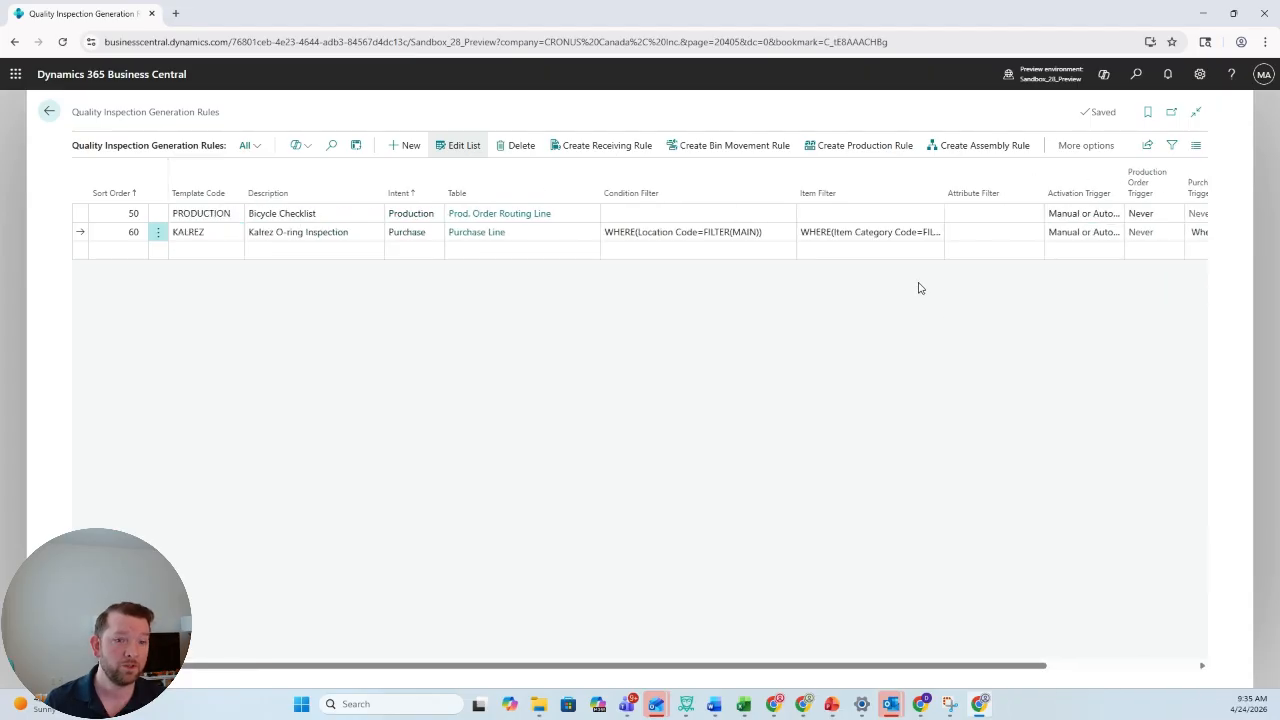